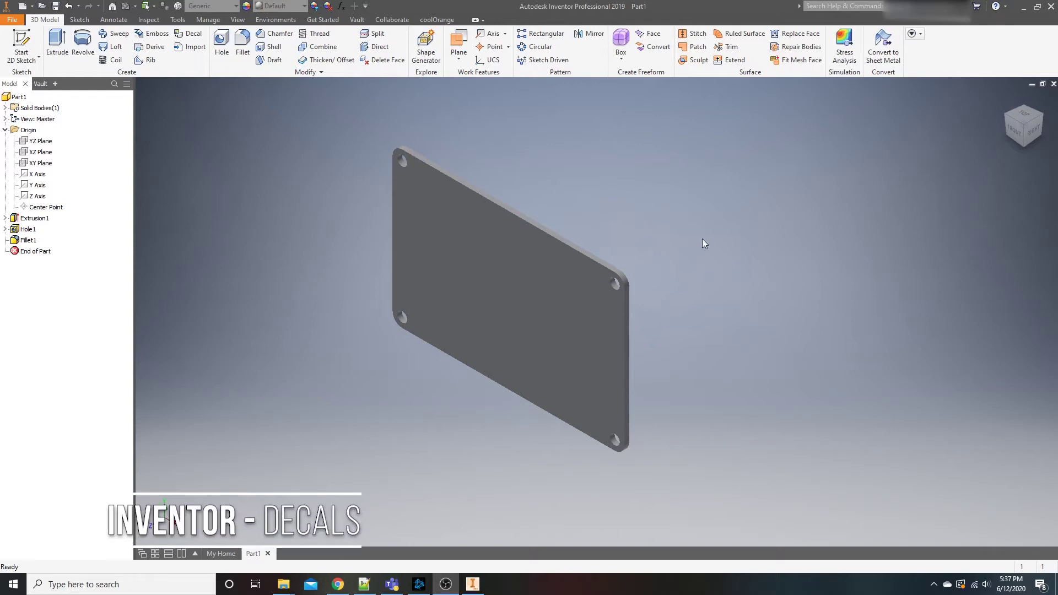
pyautogui.moveTo(541, 217); pyautogui.dragTo(642, 253, button='middle')
pyautogui.scroll(2, 620, 190)
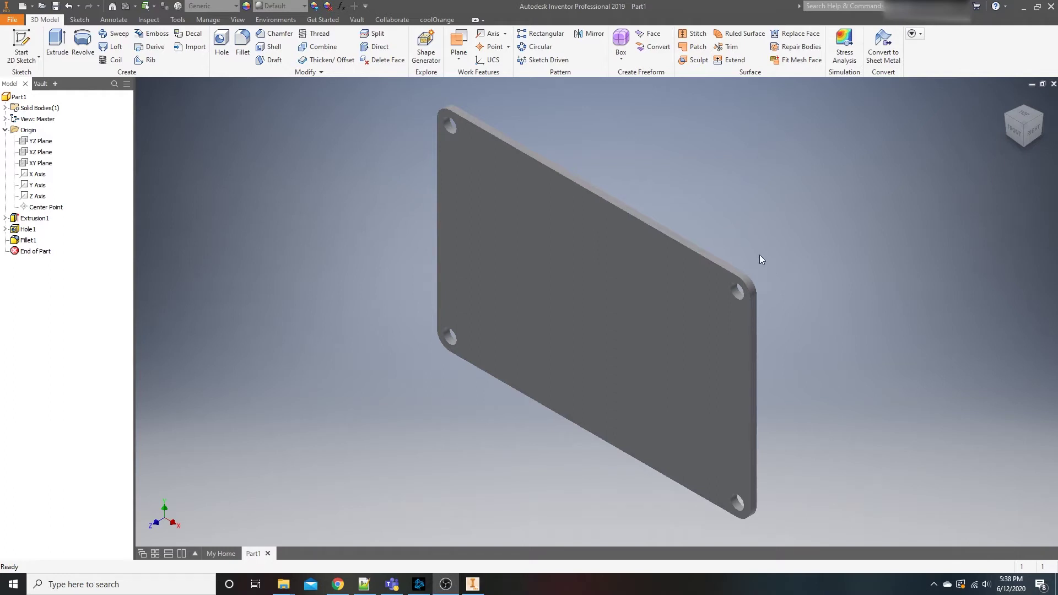
pyautogui.moveTo(796, 261); pyautogui.dragTo(756, 239, button='middle')
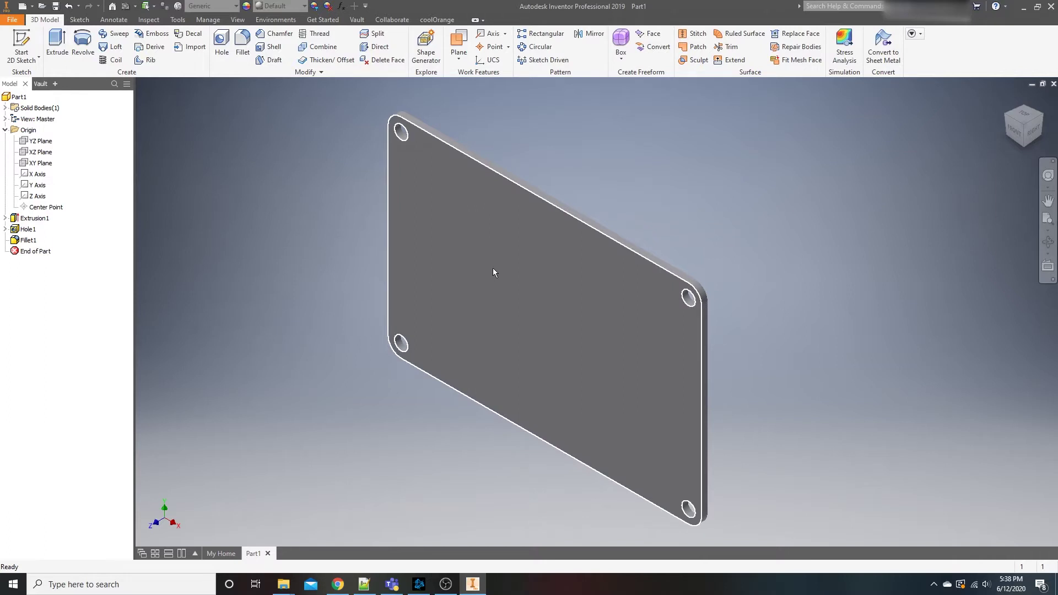
pyautogui.press('F2')
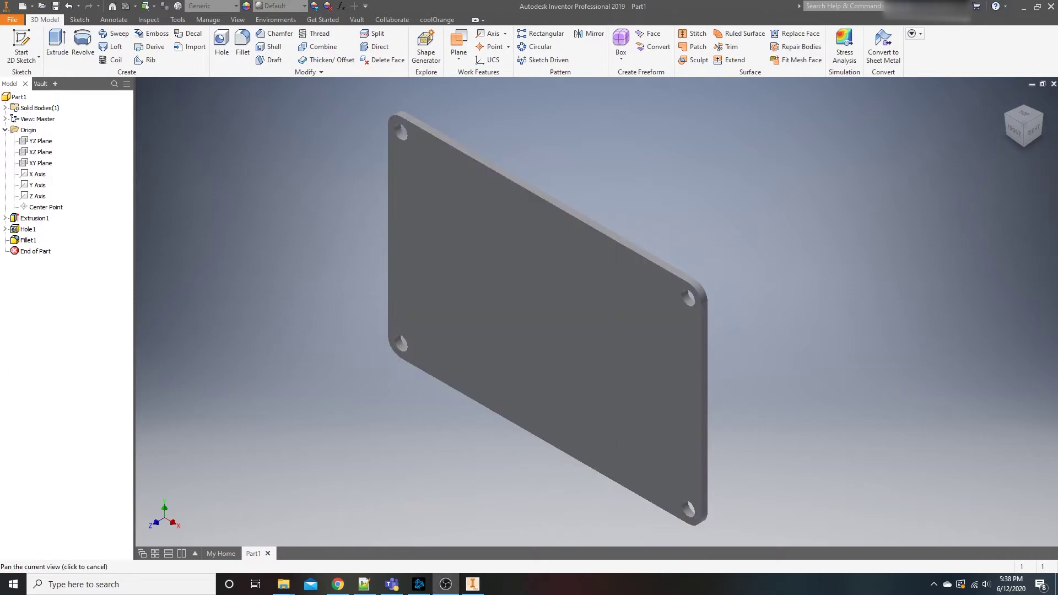
pyautogui.press('Escape')
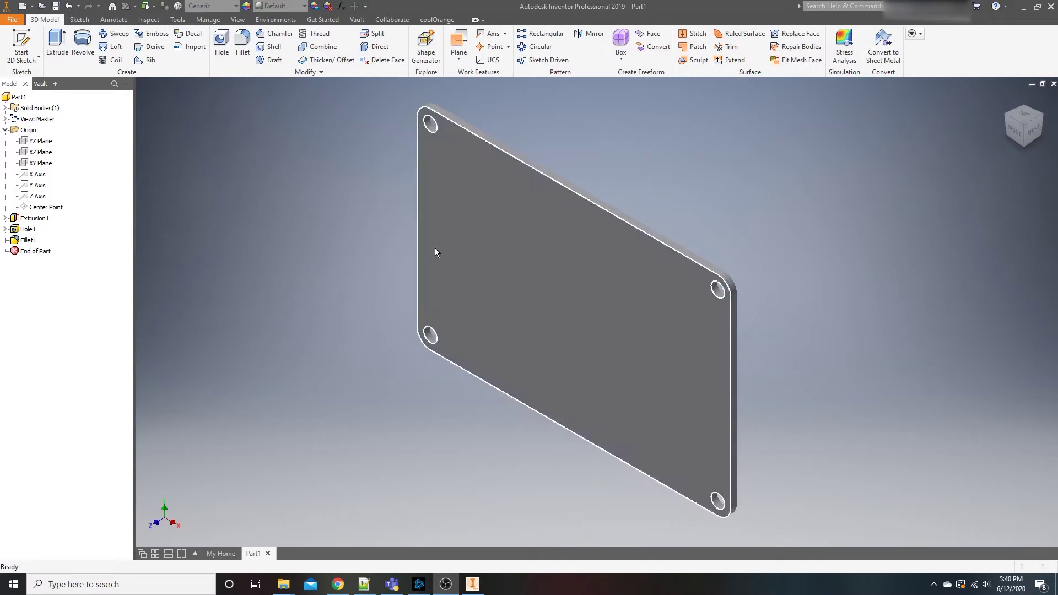
pyautogui.moveTo(380, 207); pyautogui.dragTo(394, 211, button='middle')
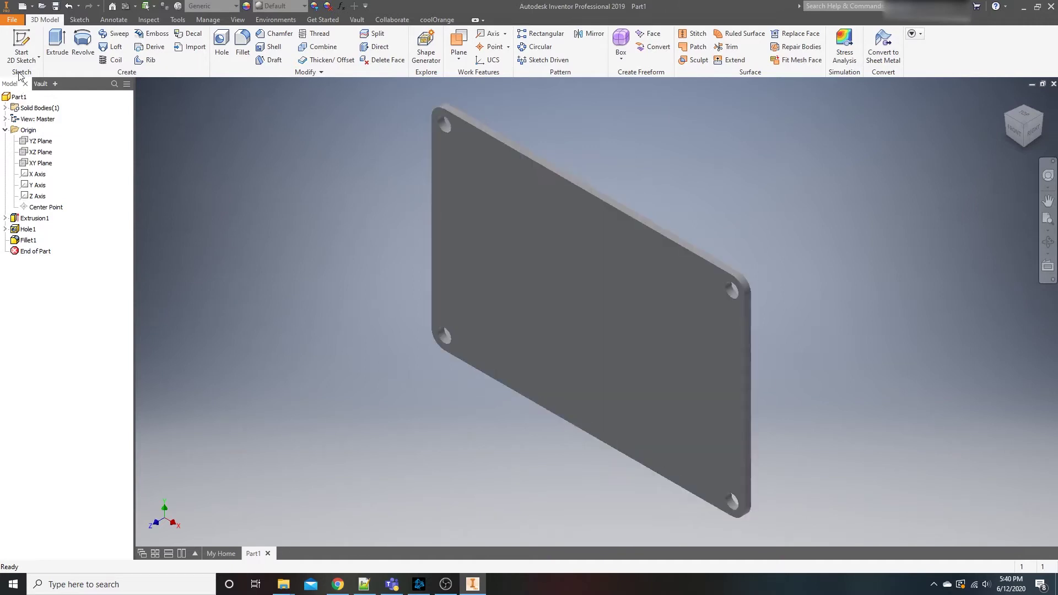
# Start a 2D sketch on the plate's front face and insert the ACME Atomizer label image into it
pyautogui.click(25, 39)
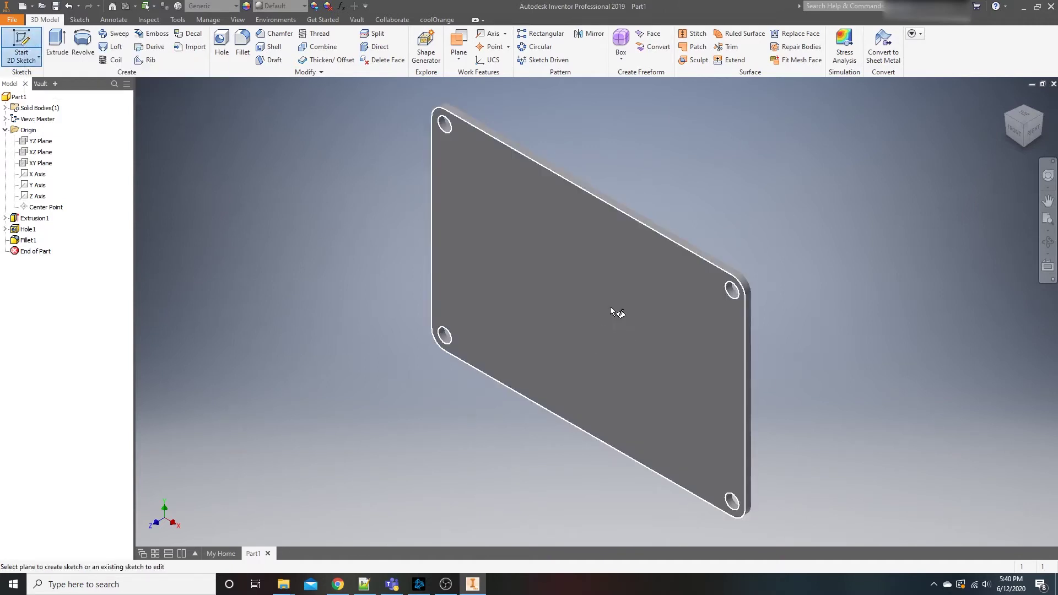
pyautogui.click(541, 212)
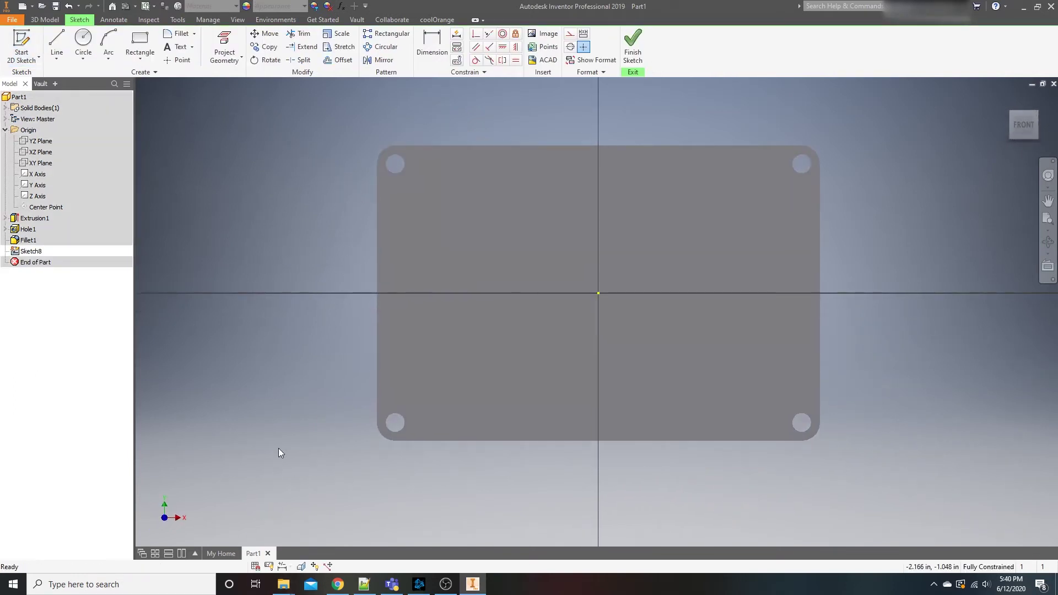
pyautogui.click(547, 34)
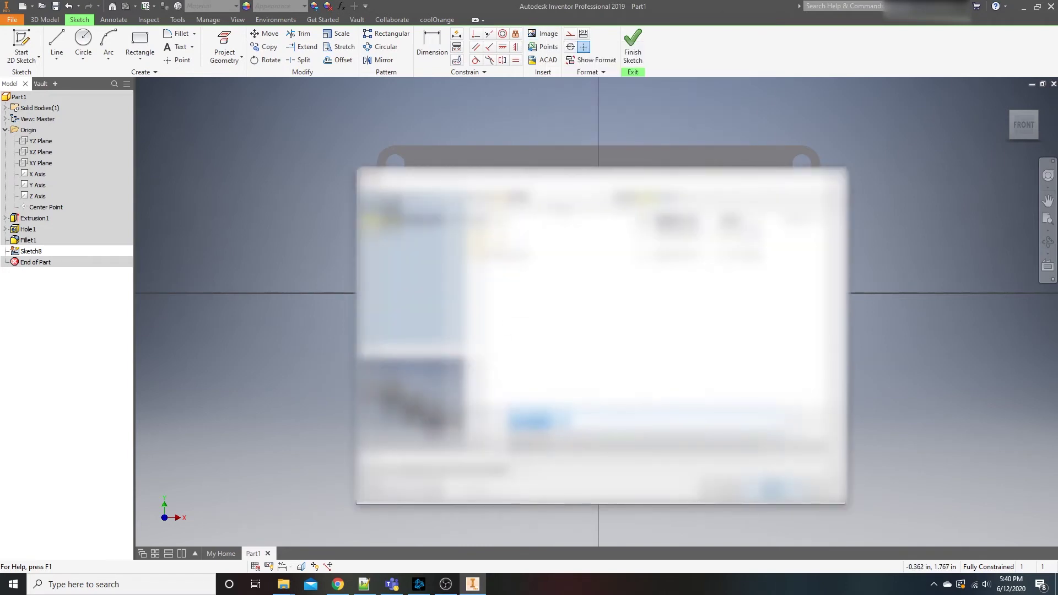
pyautogui.click(545, 198)
pyautogui.click(548, 334)
pyautogui.doubleClick(509, 316)
pyautogui.doubleClick(708, 246)
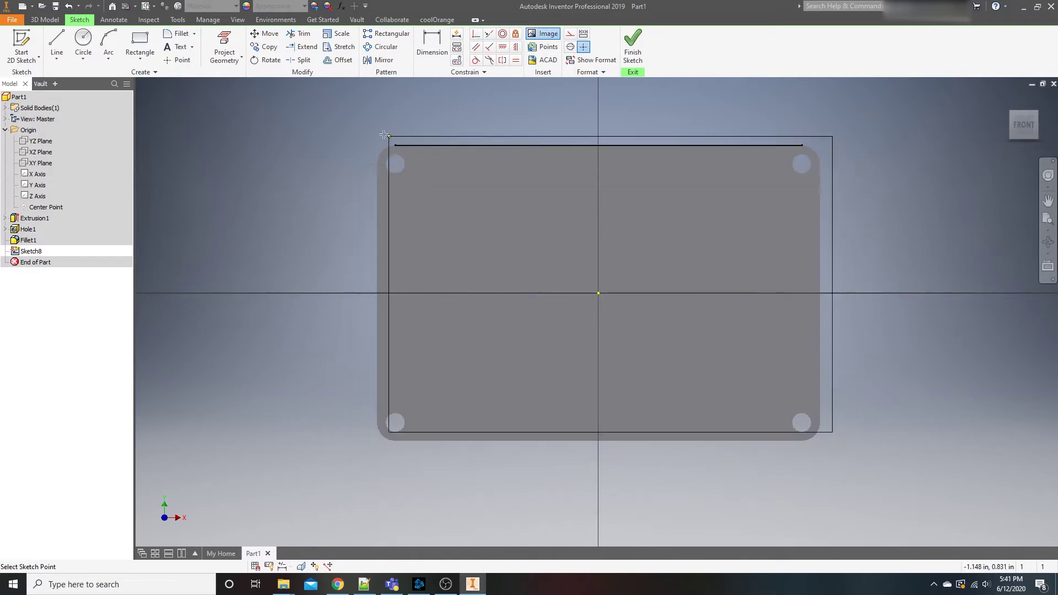
pyautogui.click(300, 128)
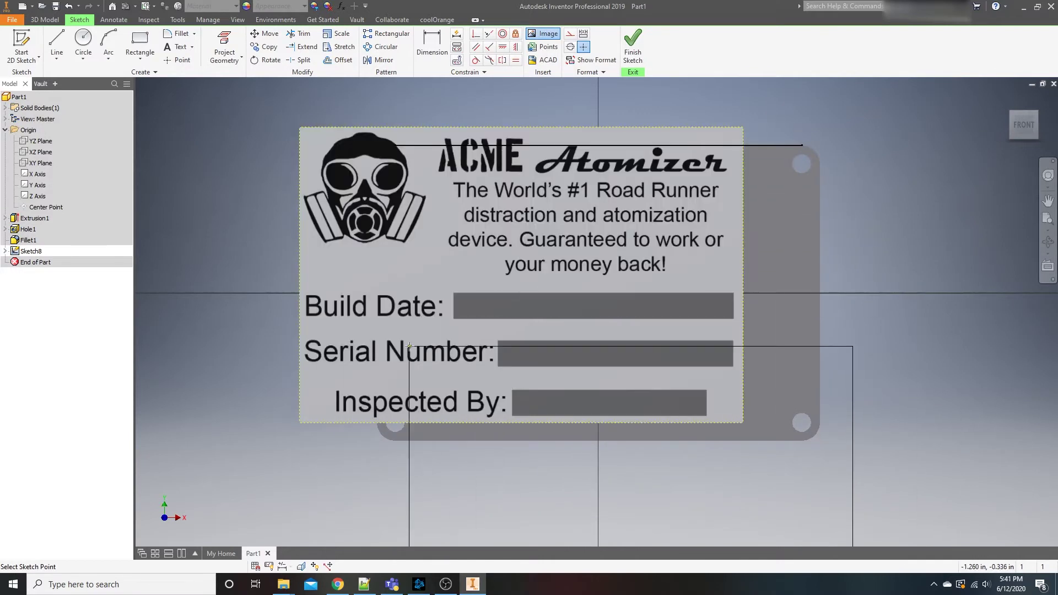
pyautogui.press('Escape')
# Move the label image freely across the plate so that it extends past the plate's right edge
pyautogui.moveTo(523, 311); pyautogui.dragTo(475, 310, button='middle')
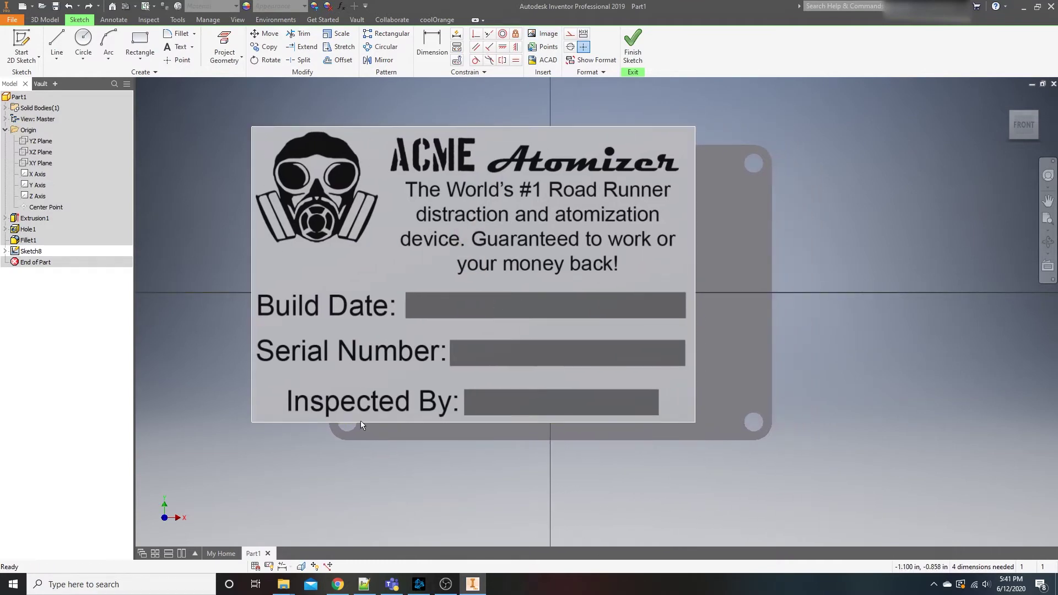
pyautogui.moveTo(419, 203); pyautogui.dragTo(632, 195)
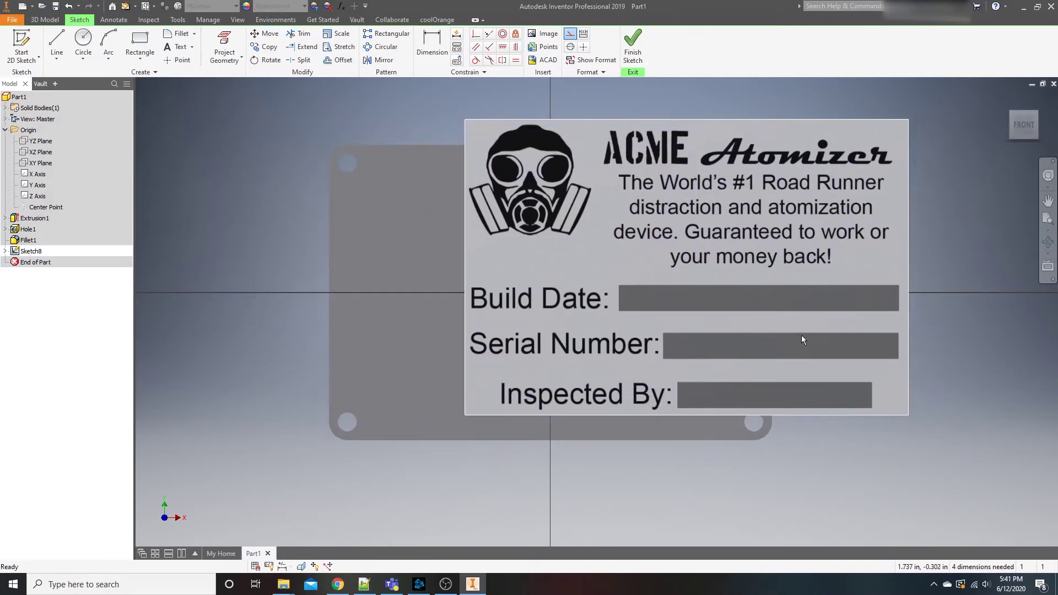
pyautogui.click(491, 397)
pyautogui.click(378, 321)
pyautogui.moveTo(521, 307)
pyautogui.mouseDown(button='middle')
pyautogui.moveTo(487, 306)
pyautogui.moveTo(513, 307)
pyautogui.mouseUp(button='middle')
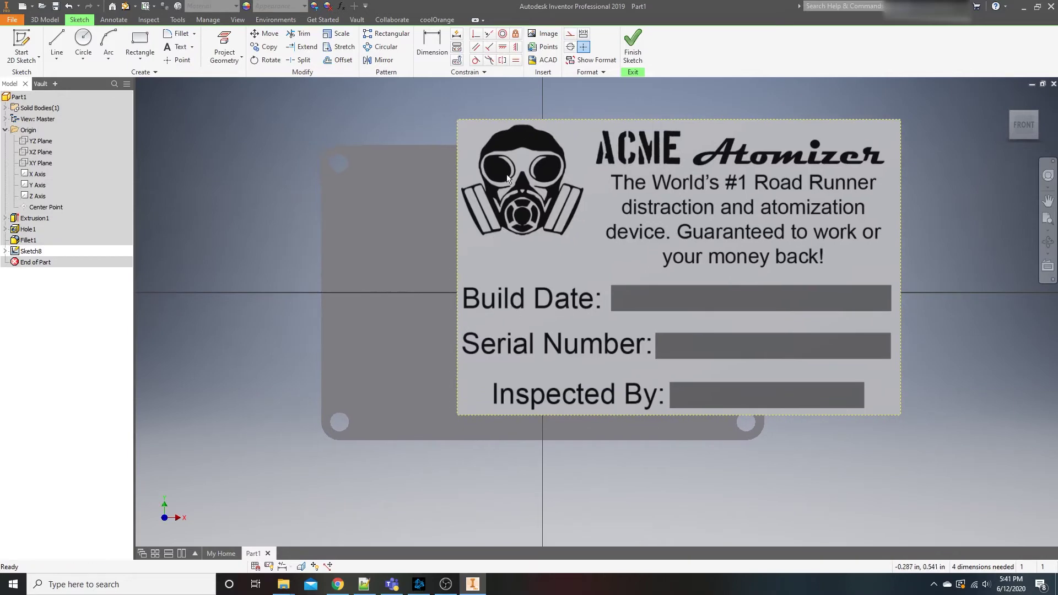
# Align the image's bottom edge horizontally with the plate's bottom edge and its left edge vertically with the plate's left edge
pyautogui.click(504, 48)
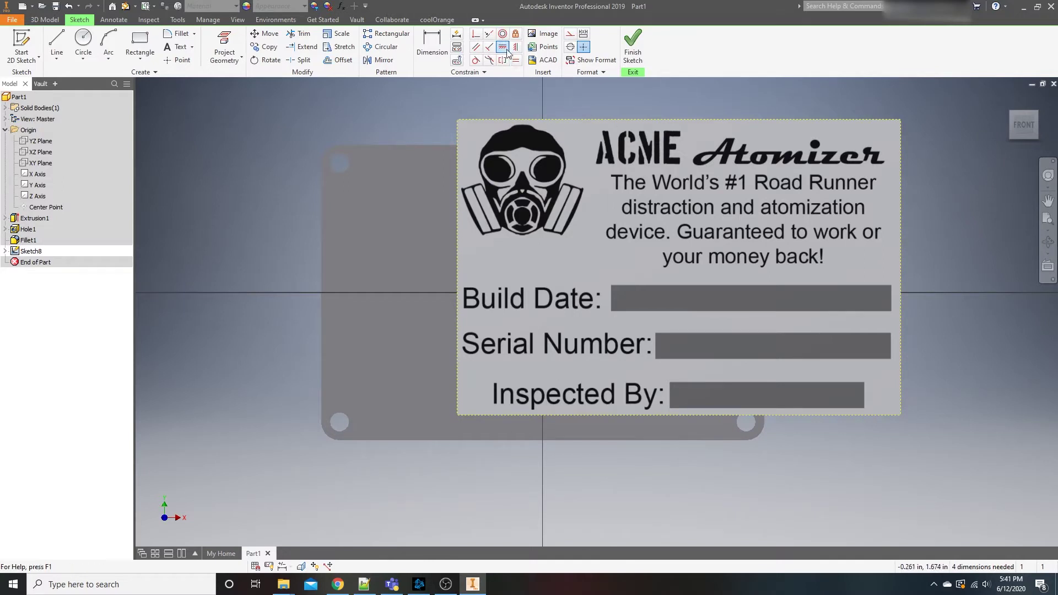
pyautogui.click(680, 415)
pyautogui.click(544, 441)
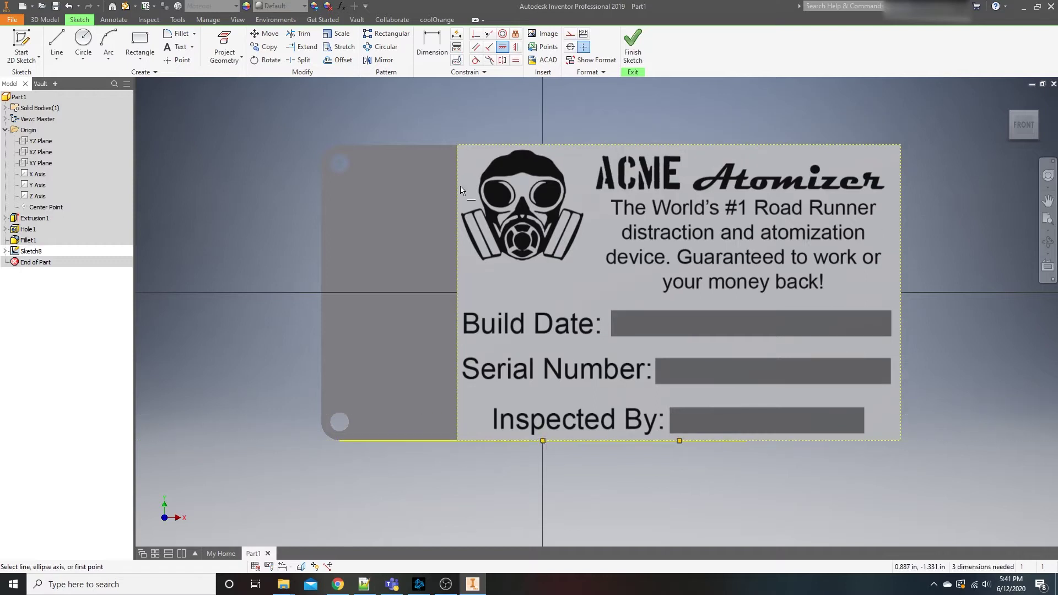
pyautogui.press('i')
pyautogui.click(458, 293)
pyautogui.click(321, 293)
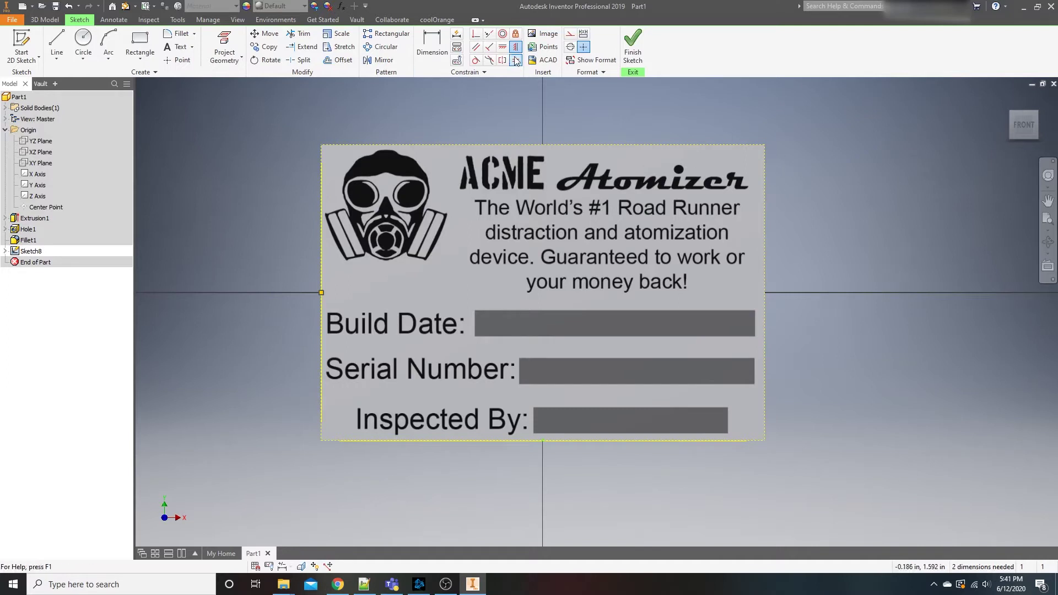
# Constrain the image's right edge vertically to the plate's right edge and its top edge horizontally to the plate's top edge
pyautogui.click(430, 53)
pyautogui.click(765, 292)
pyautogui.click(765, 292)
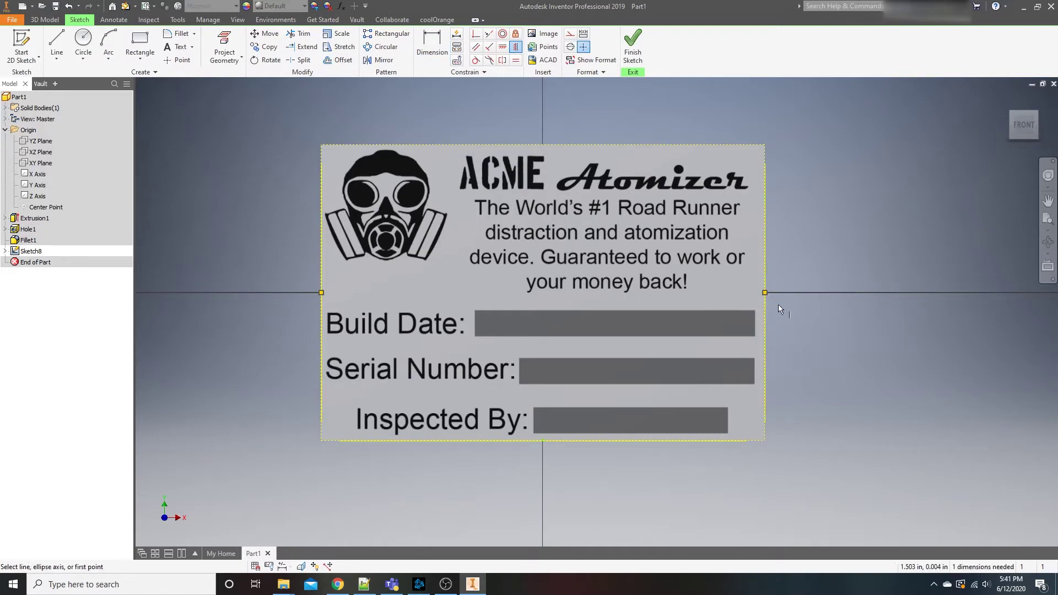
pyautogui.click(502, 47)
pyautogui.click(543, 145)
pyautogui.click(543, 145)
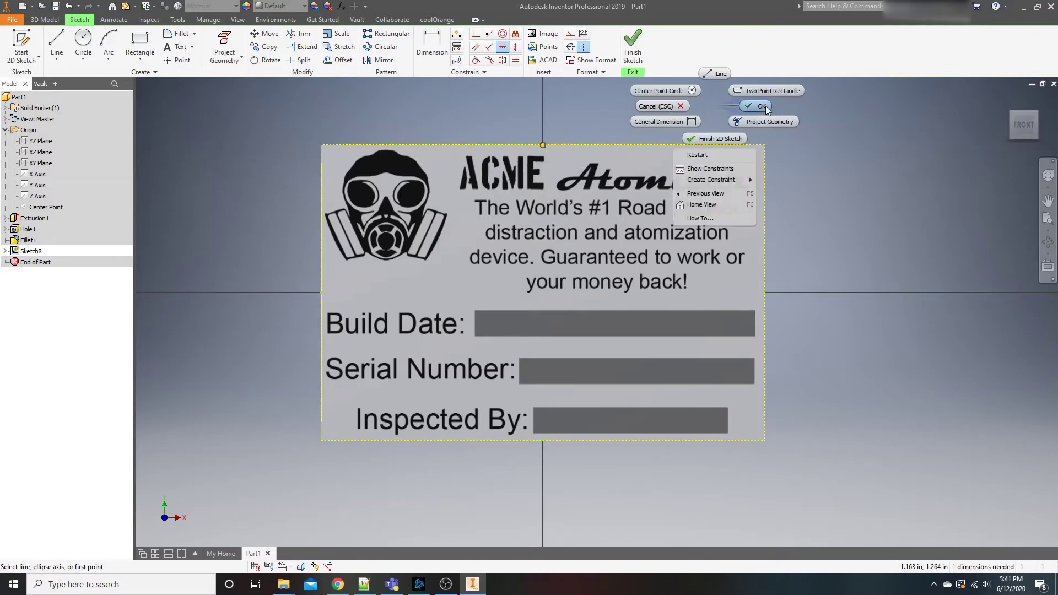
pyautogui.press('Escape')
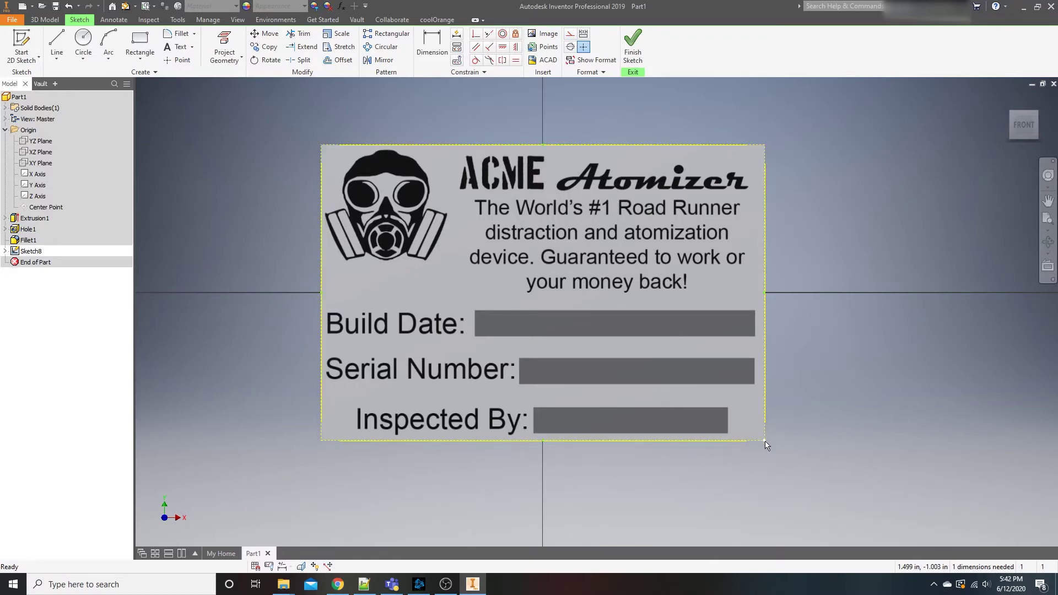
# Add a parallel constraint between the left edges of the image and the plate, and finish the sketch
pyautogui.moveTo(764, 440); pyautogui.dragTo(921, 464)
pyautogui.click(476, 47)
pyautogui.click(323, 207)
pyautogui.click(321, 207)
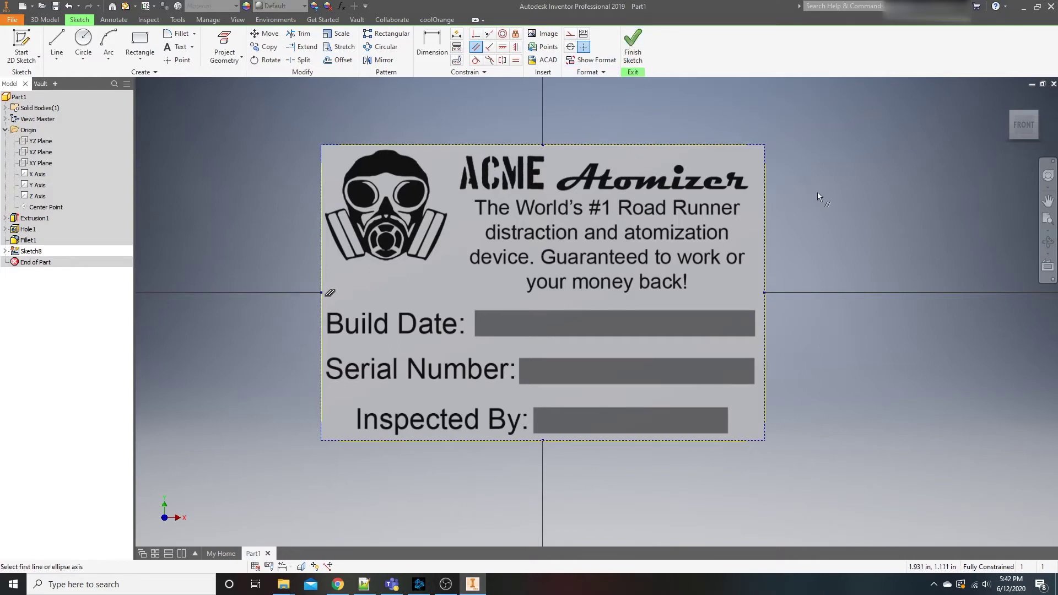
pyautogui.click(633, 56)
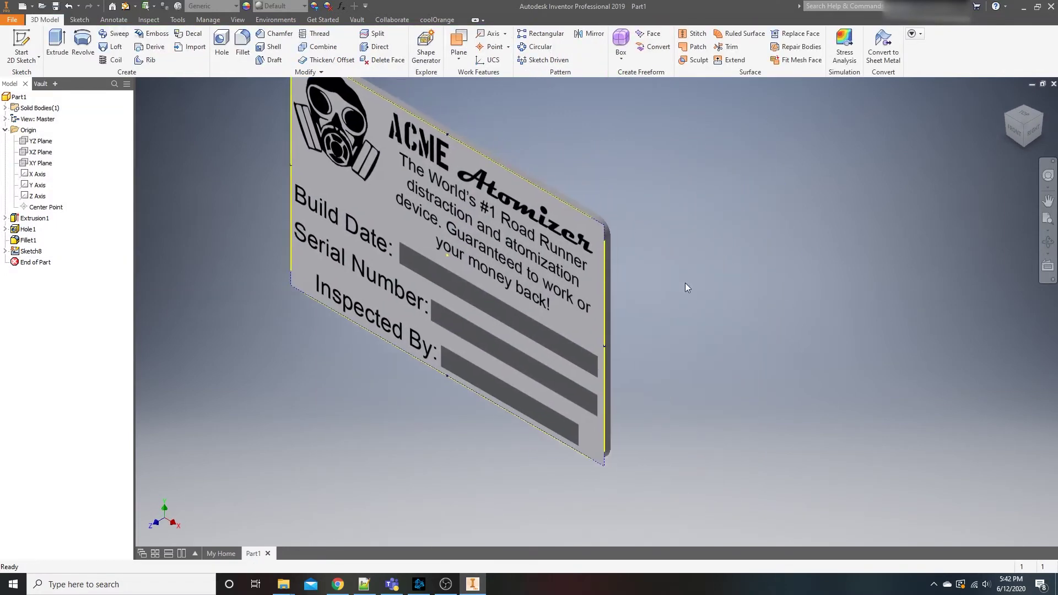
# Apply the sketched label image as a decal on the plate's front face
pyautogui.click(1048, 242)
pyautogui.moveTo(657, 347); pyautogui.dragTo(642, 278)
pyautogui.moveTo(642, 279); pyautogui.dragTo(780, 333, button='middle')
pyautogui.rightClick(666, 221)
pyautogui.click(703, 220)
pyautogui.moveTo(329, 197); pyautogui.dragTo(260, 201, button='middle')
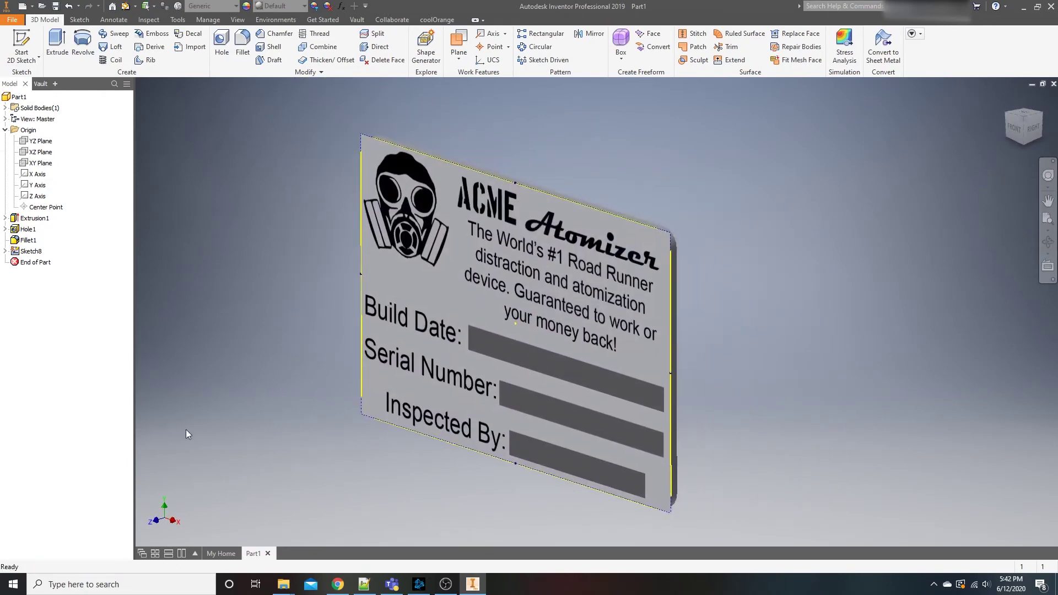
pyautogui.click(192, 37)
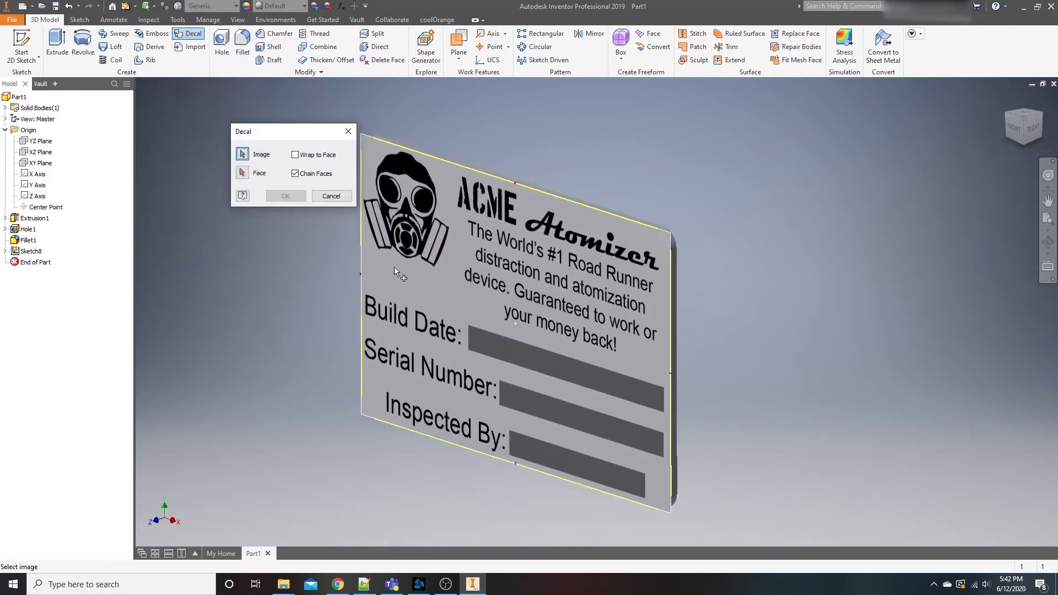
pyautogui.click(426, 194)
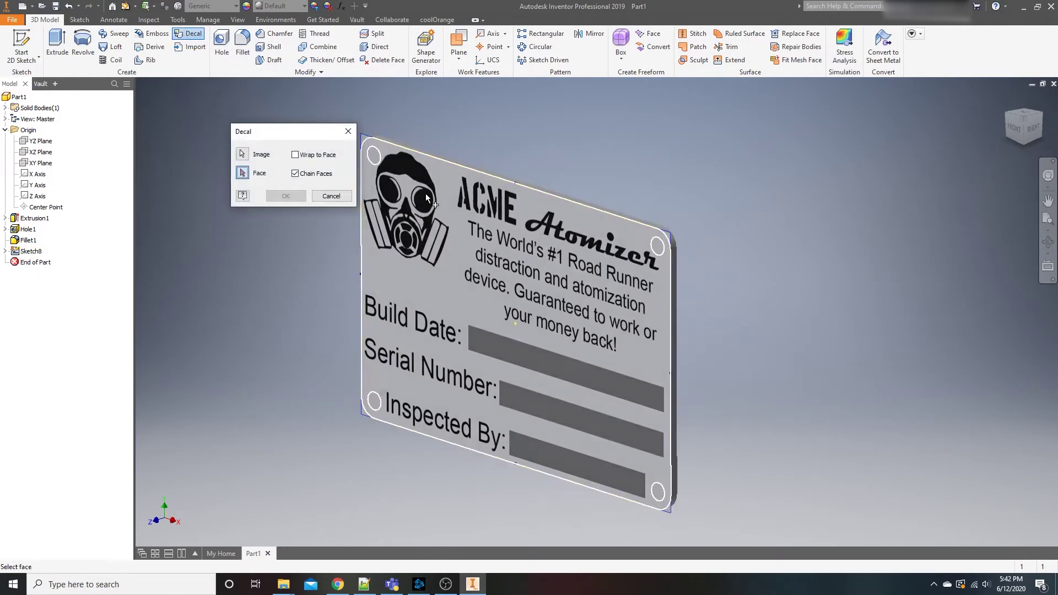
pyautogui.click(439, 192)
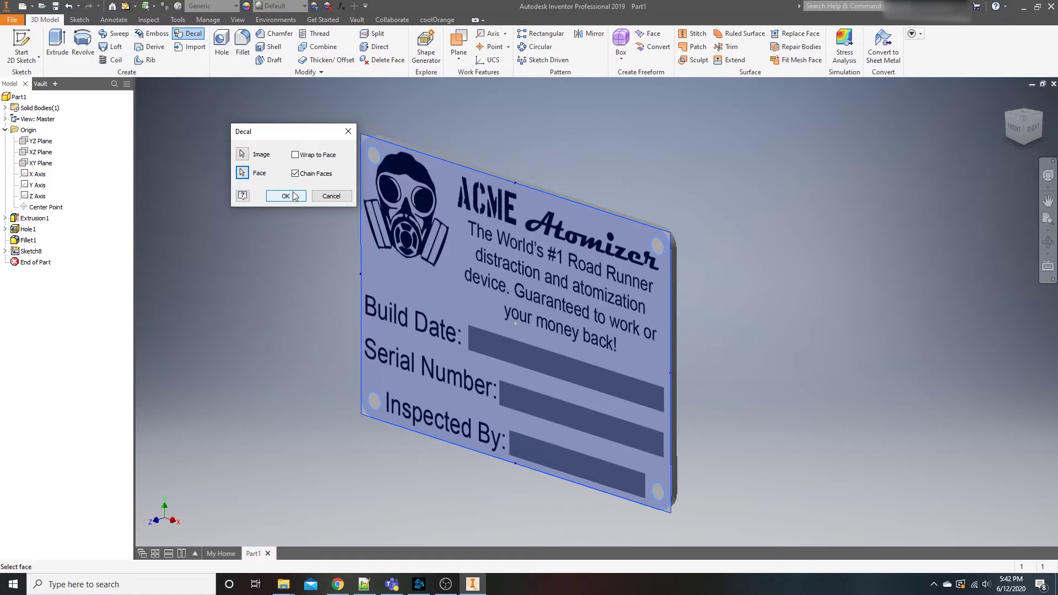
pyautogui.click(298, 174)
pyautogui.click(316, 159)
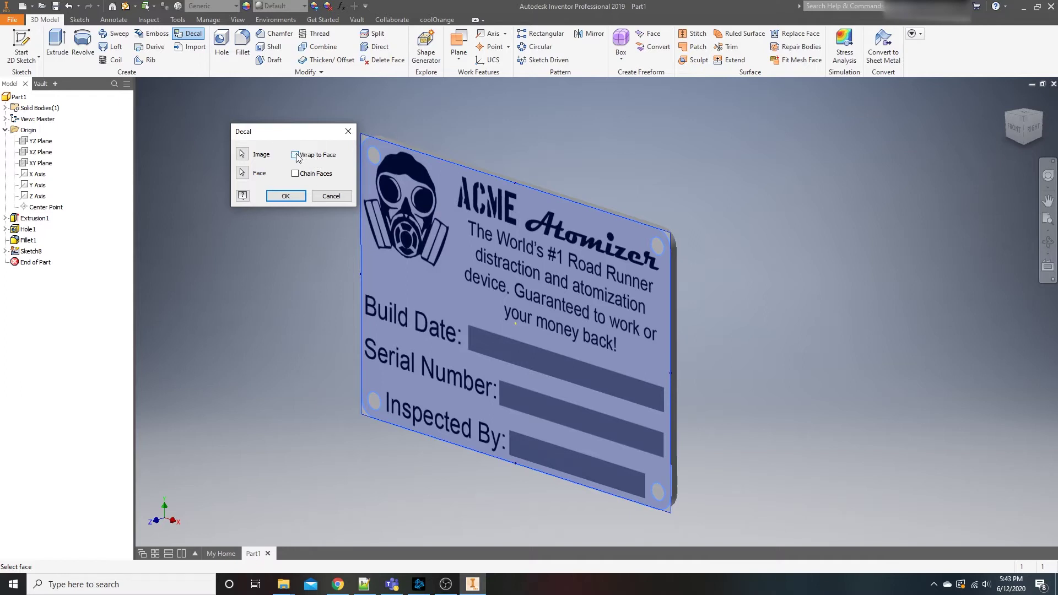
pyautogui.click(269, 195)
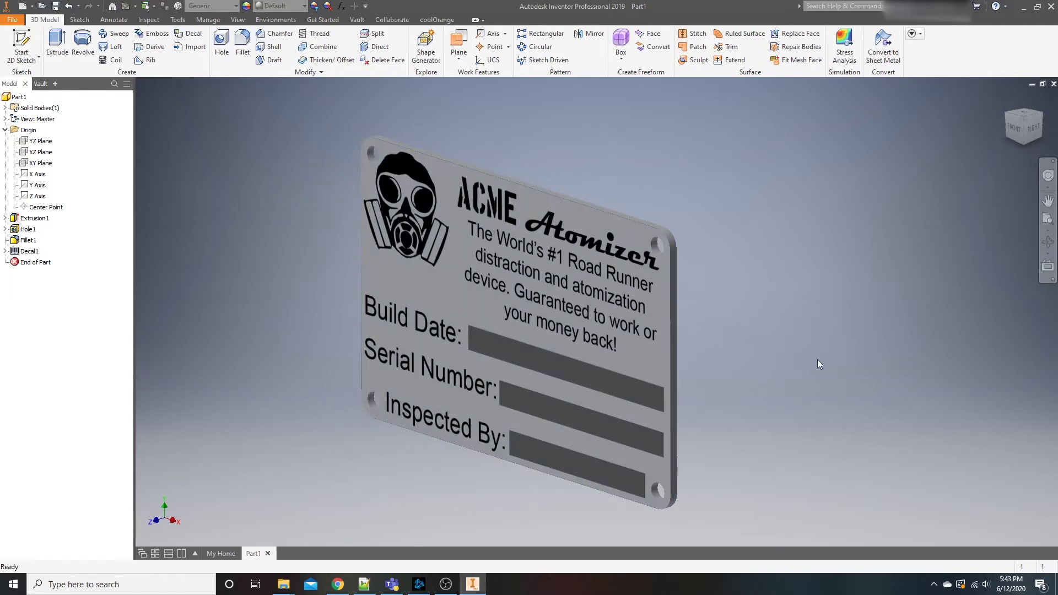
# Examine the decal on the plate's front face from several angles and return to the home view
pyautogui.click(1048, 242)
pyautogui.moveTo(623, 321); pyautogui.dragTo(663, 286)
pyautogui.moveTo(496, 394); pyautogui.dragTo(199, 373)
pyautogui.rightClick(404, 309)
pyautogui.click(462, 307)
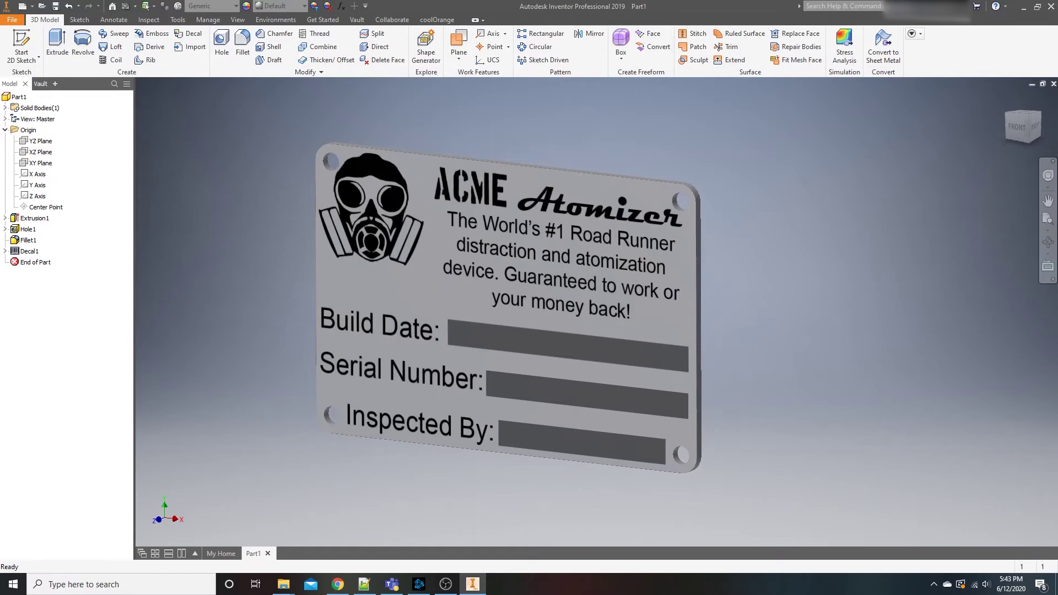
pyautogui.moveTo(294, 348); pyautogui.dragTo(326, 333, button='middle')
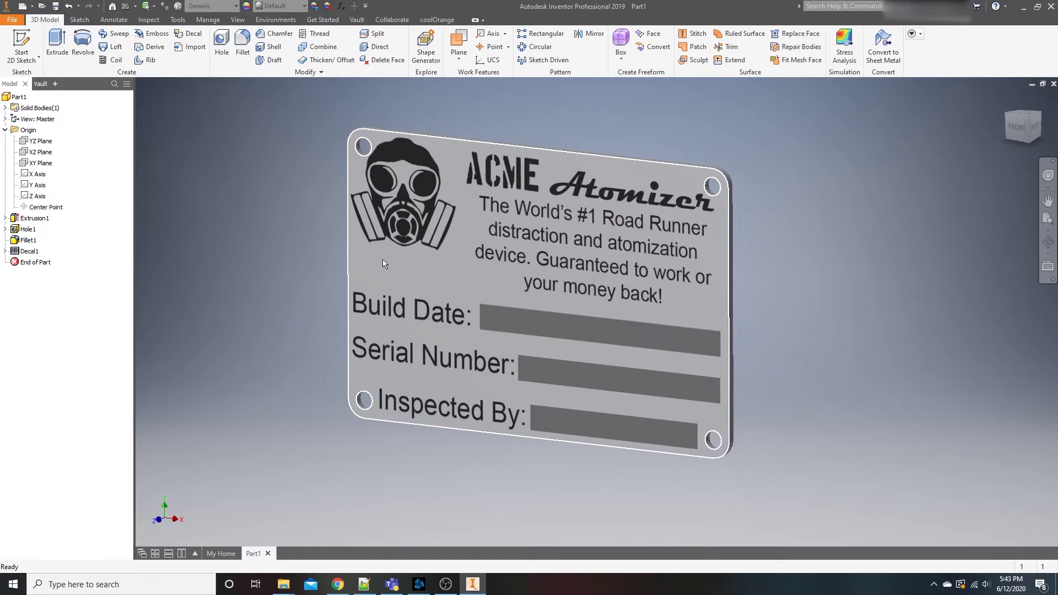
pyautogui.moveTo(384, 265)
pyautogui.click(531, 293)
pyautogui.click(261, 407)
pyautogui.click(1007, 99)
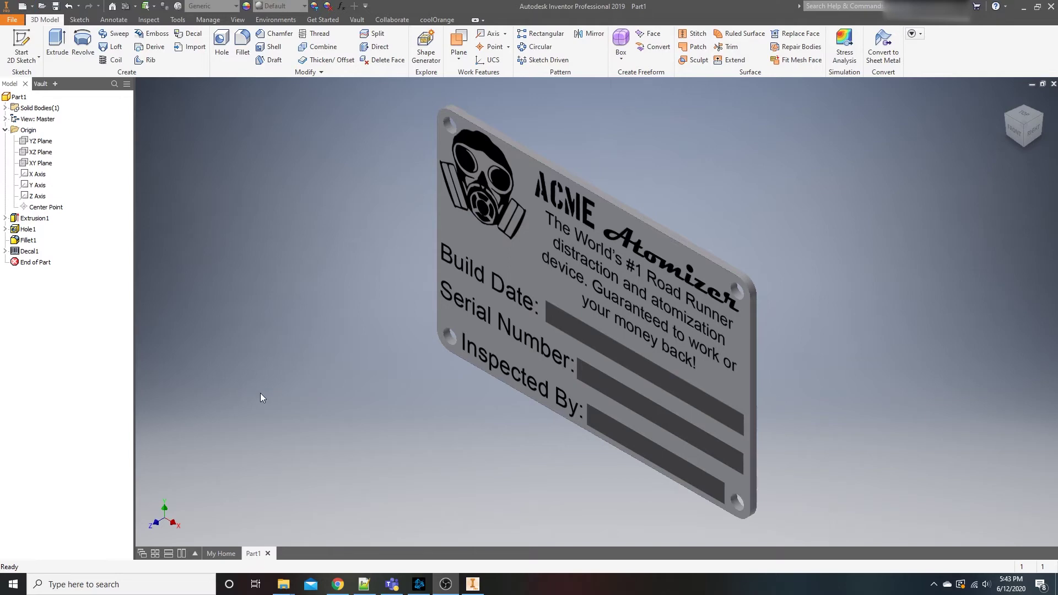
# Create a new drawing from the Standard_v2019.idw template
pyautogui.click(31, 5)
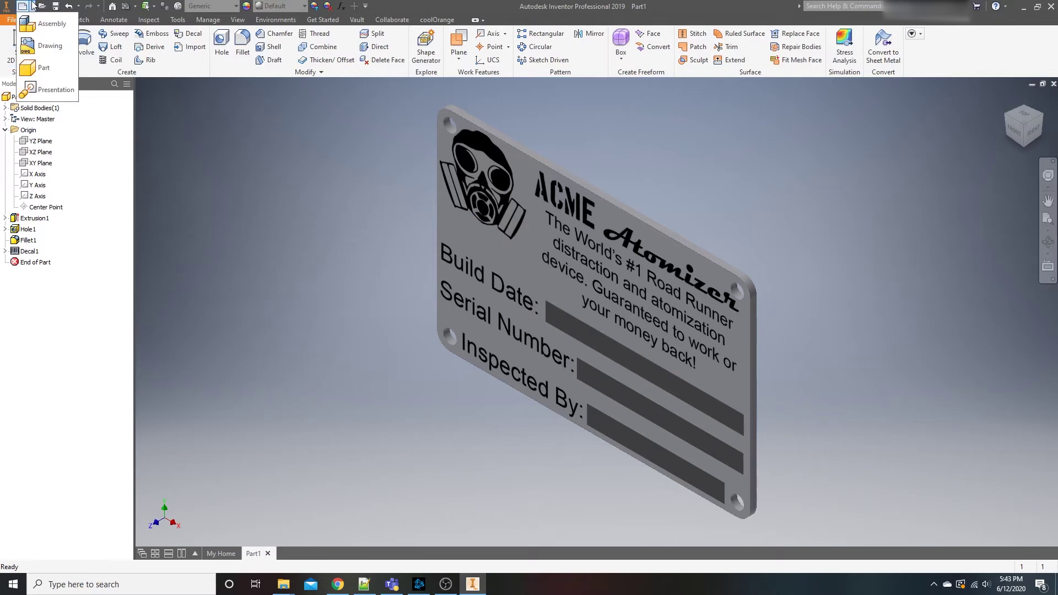
pyautogui.click(29, 5)
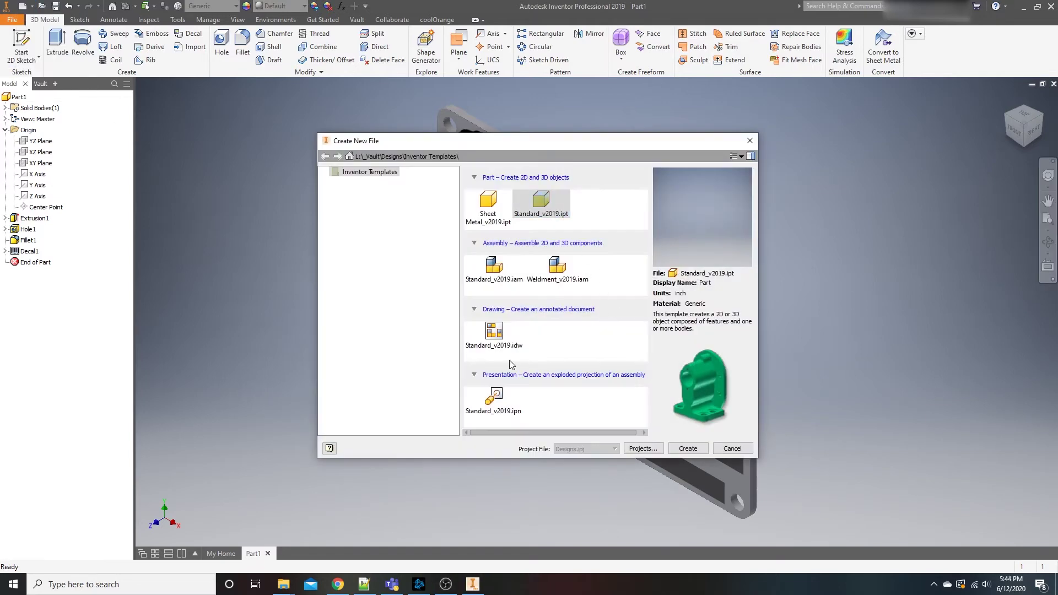
pyautogui.click(493, 397)
pyautogui.click(688, 448)
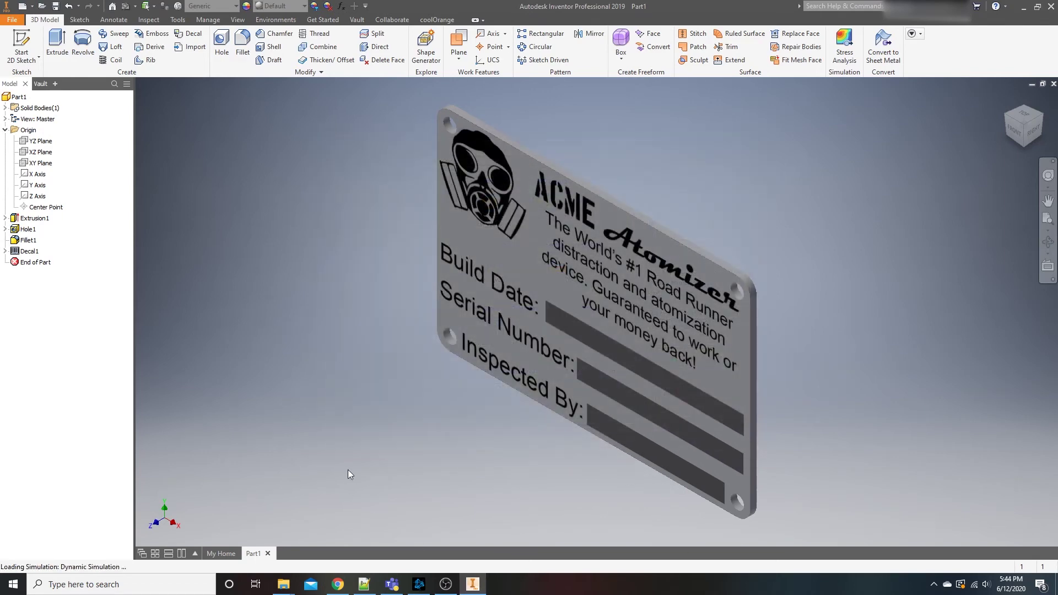
pyautogui.click(262, 228)
pyautogui.click(264, 228)
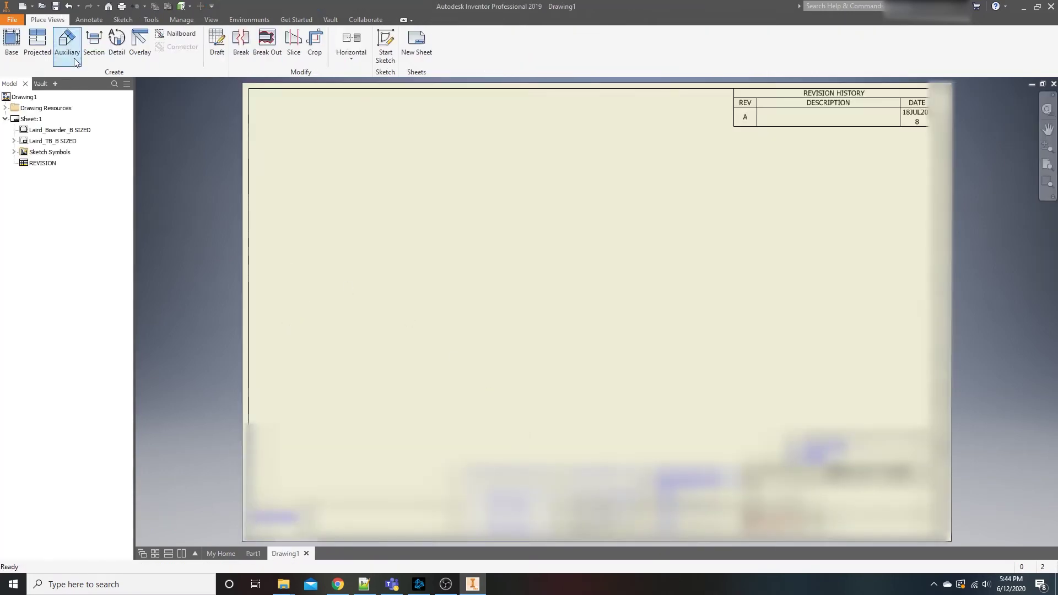
# Place a front base view of the decal plate at 1:1 scale in the upper-left area of the sheet
pyautogui.click(11, 39)
pyautogui.click(275, 210)
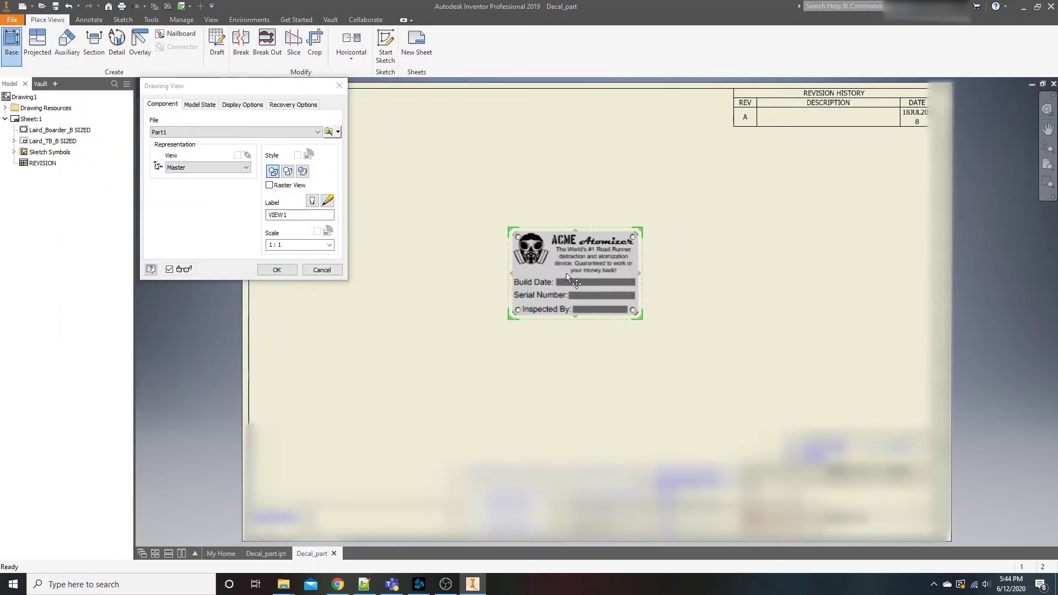
pyautogui.moveTo(552, 307); pyautogui.dragTo(469, 229)
pyautogui.click(277, 269)
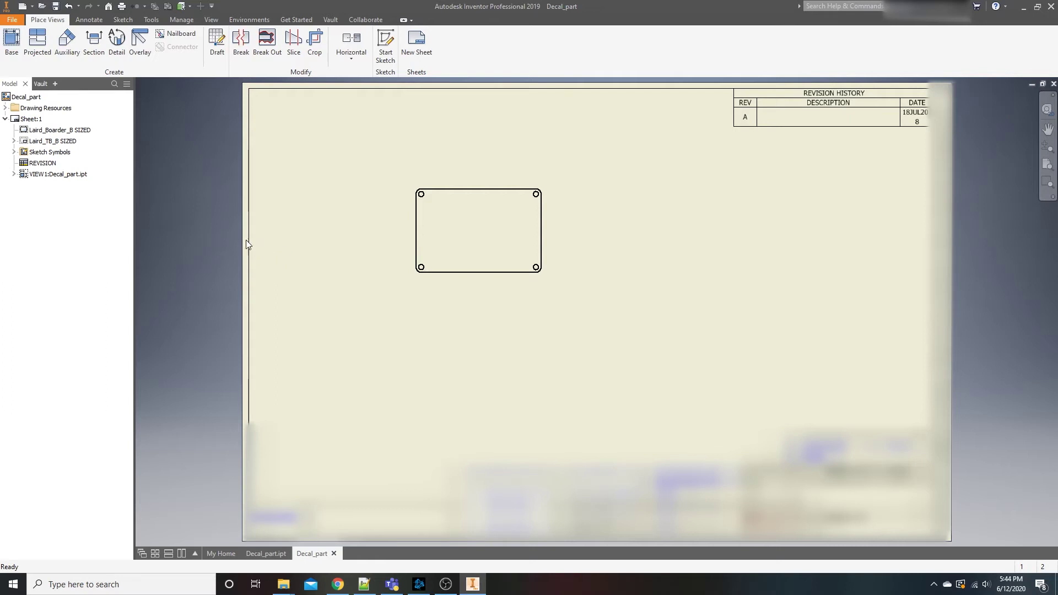
# Set the front base view's style to Shaded and shift the view slightly up and left on the sheet
pyautogui.doubleClick(496, 218)
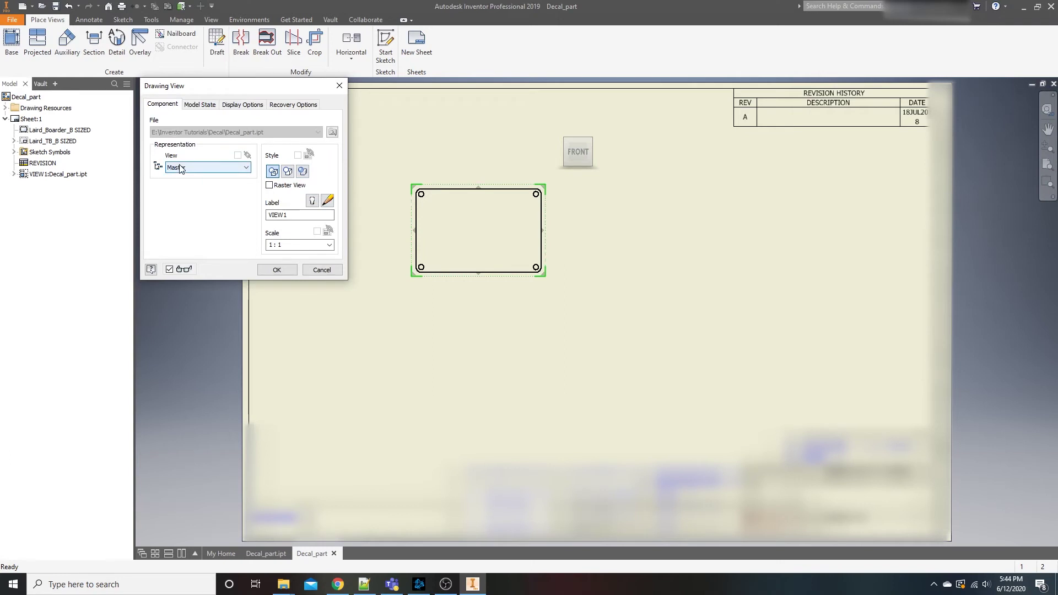
pyautogui.click(303, 173)
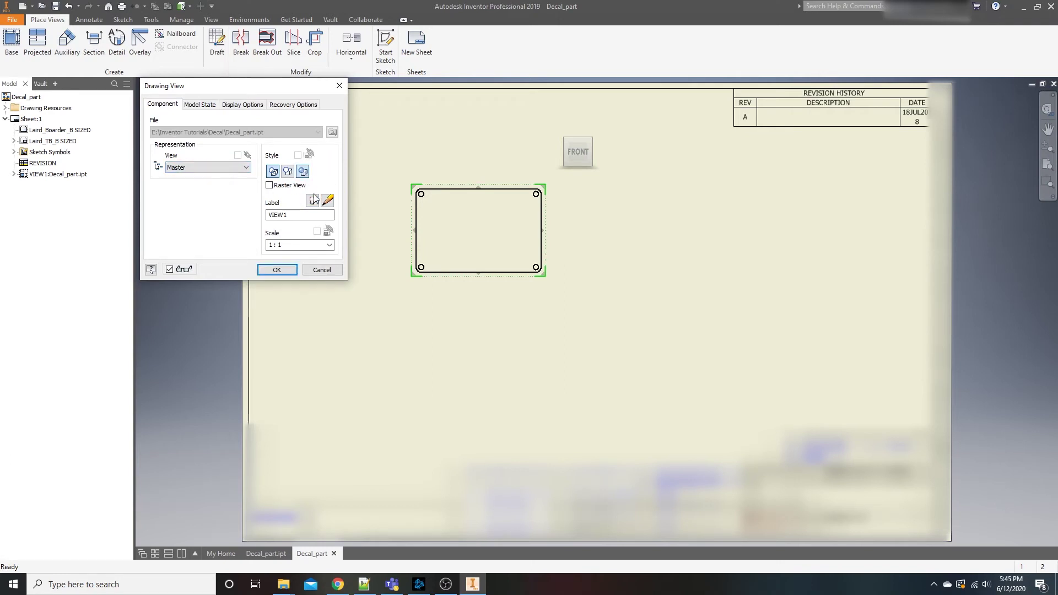
pyautogui.click(284, 271)
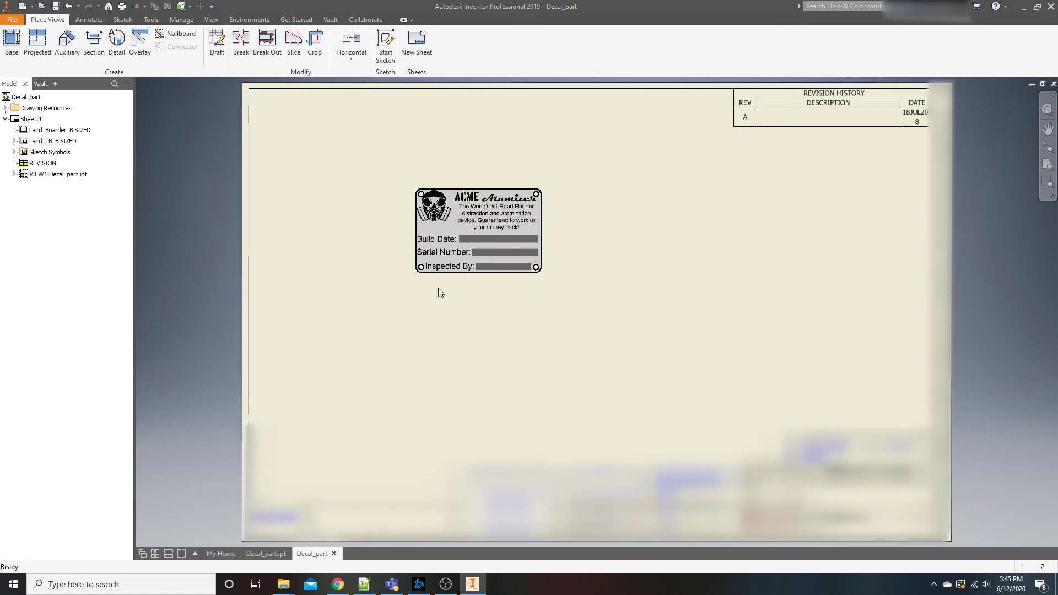
pyautogui.moveTo(484, 189); pyautogui.dragTo(440, 179)
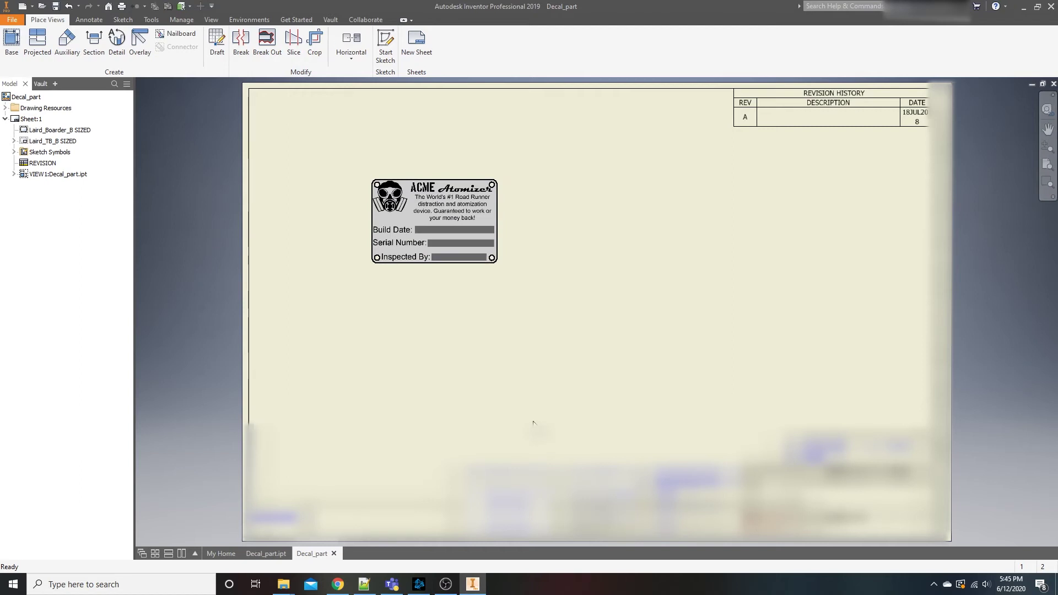
pyautogui.moveTo(435, 270); pyautogui.dragTo(502, 314)
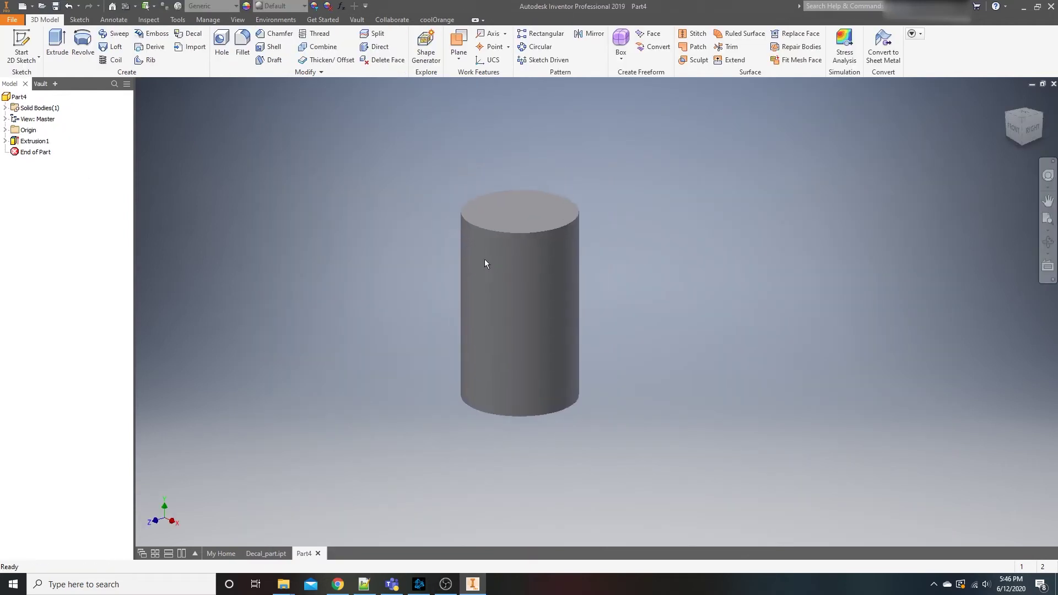
# Create a work plane parallel to the YZ plane and tangent to the cylinder's side face
pyautogui.moveTo(269, 225); pyautogui.dragTo(317, 191, button='middle')
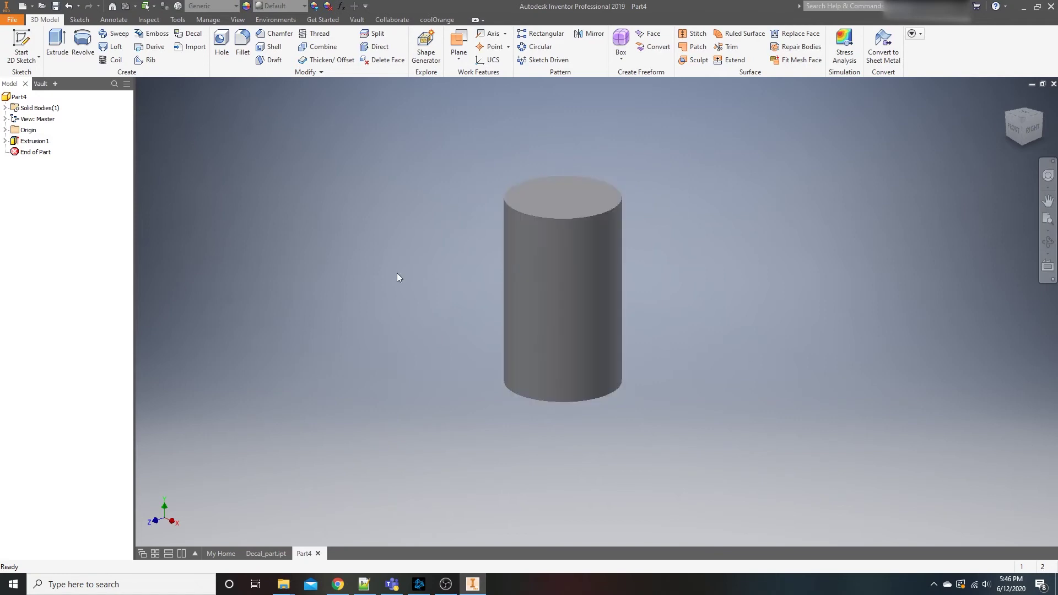
pyautogui.moveTo(332, 203); pyautogui.dragTo(308, 214, button='middle')
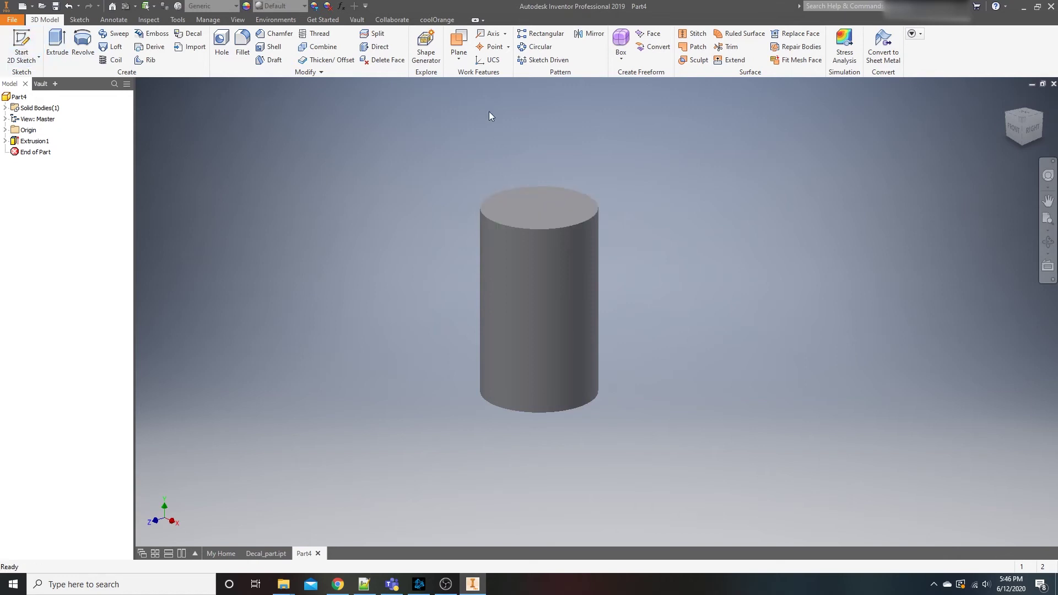
pyautogui.click(459, 40)
pyautogui.click(5, 130)
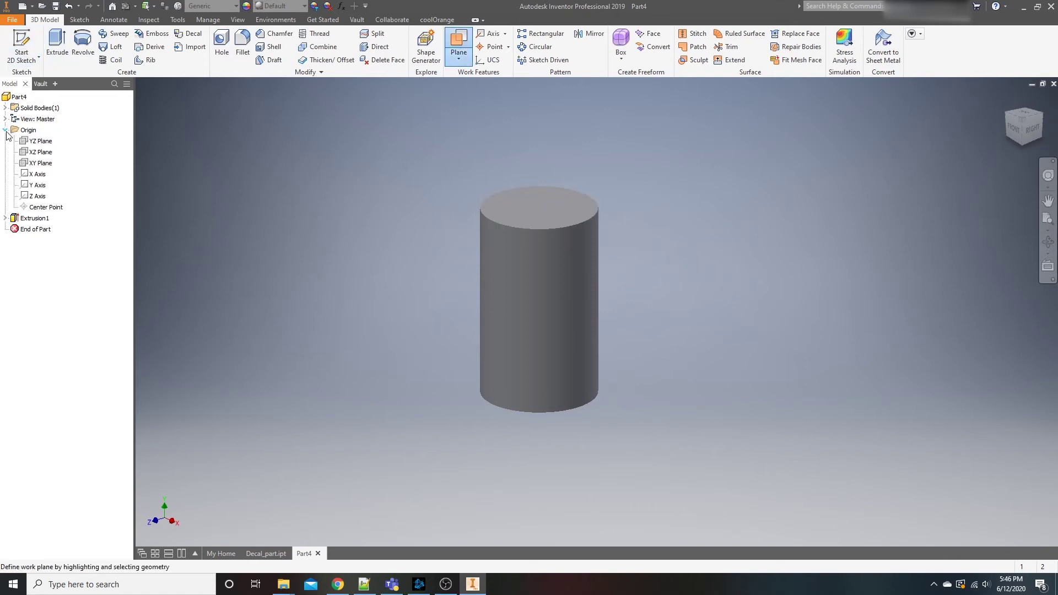
pyautogui.click(31, 144)
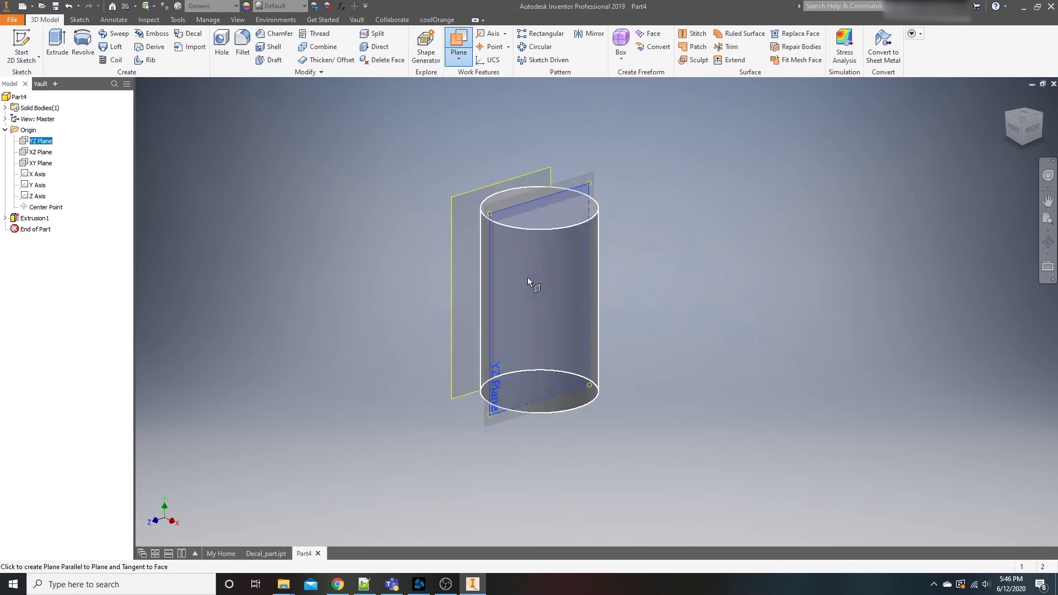
pyautogui.click(602, 289)
# Sketch on the tangent work plane, insert Decal_image.jpg and position it across the cylinder, and finish the sketch
pyautogui.click(21, 45)
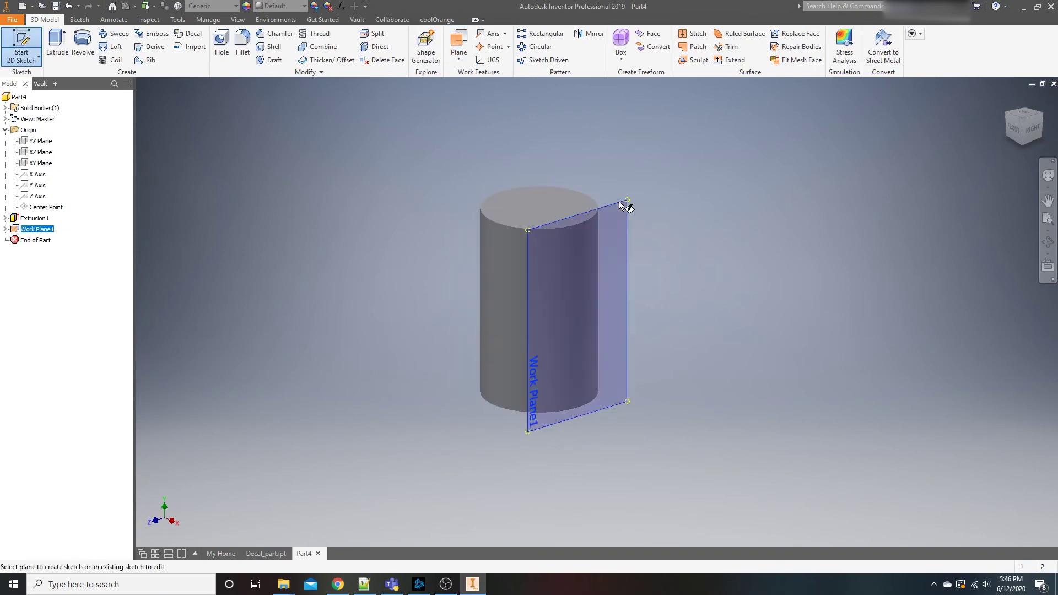
pyautogui.click(604, 356)
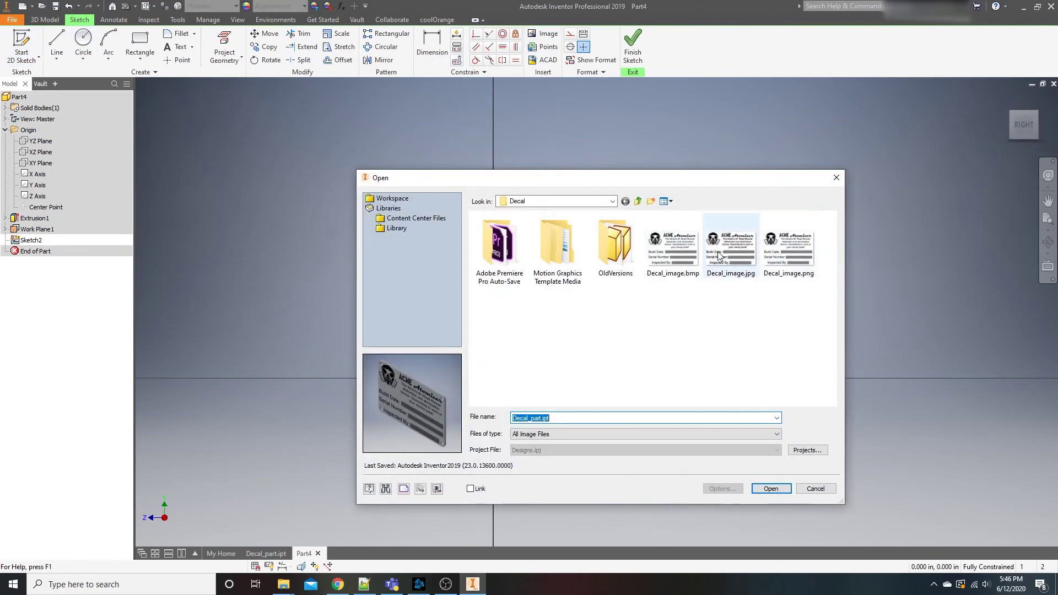
pyautogui.doubleClick(715, 254)
pyautogui.click(510, 278)
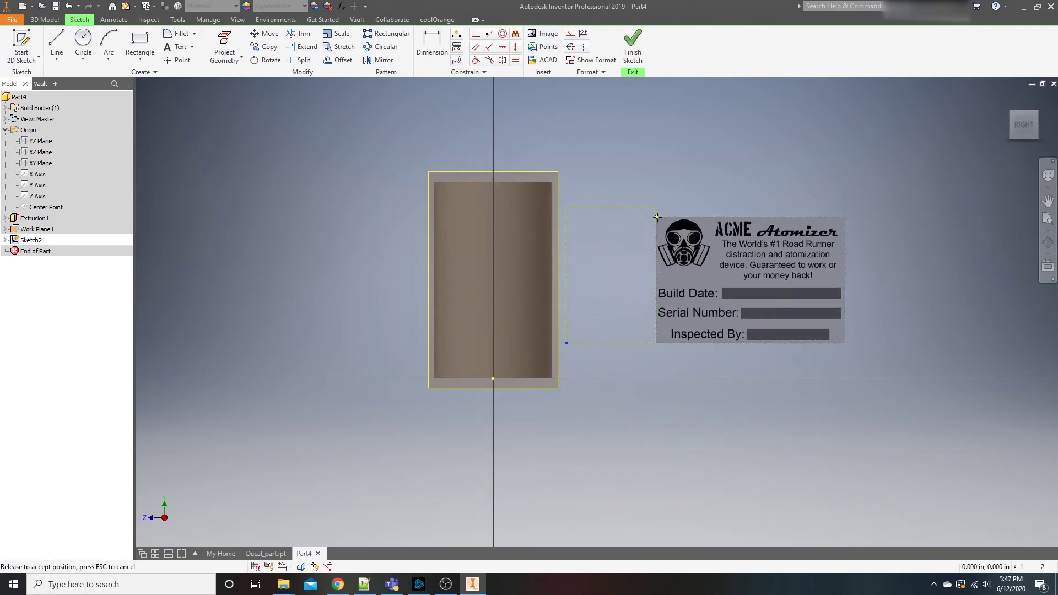
pyautogui.click(633, 47)
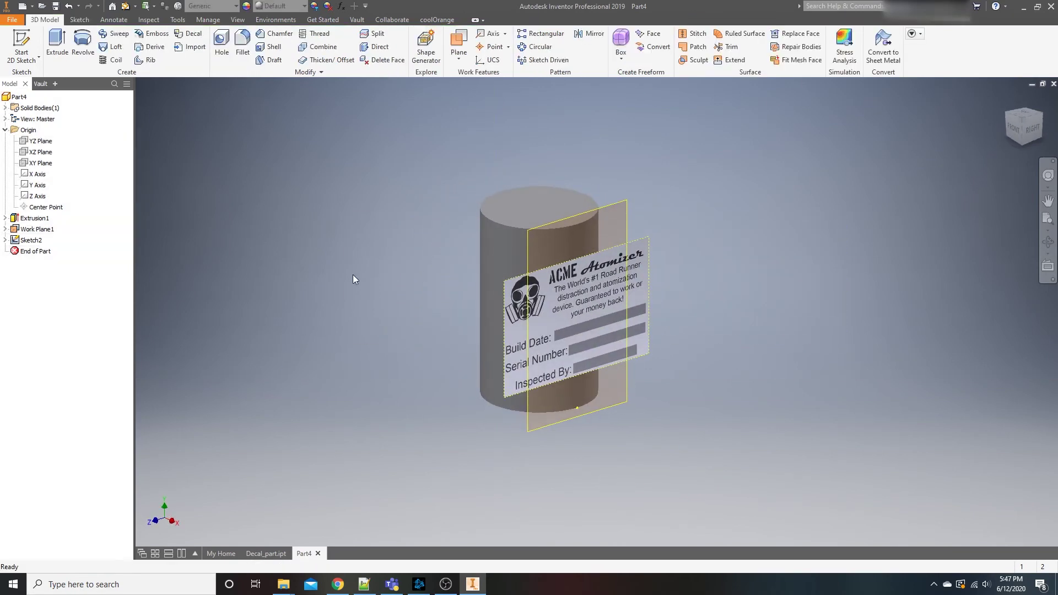
# Hide the work plane tangent to the cylinder
pyautogui.rightClick(594, 99)
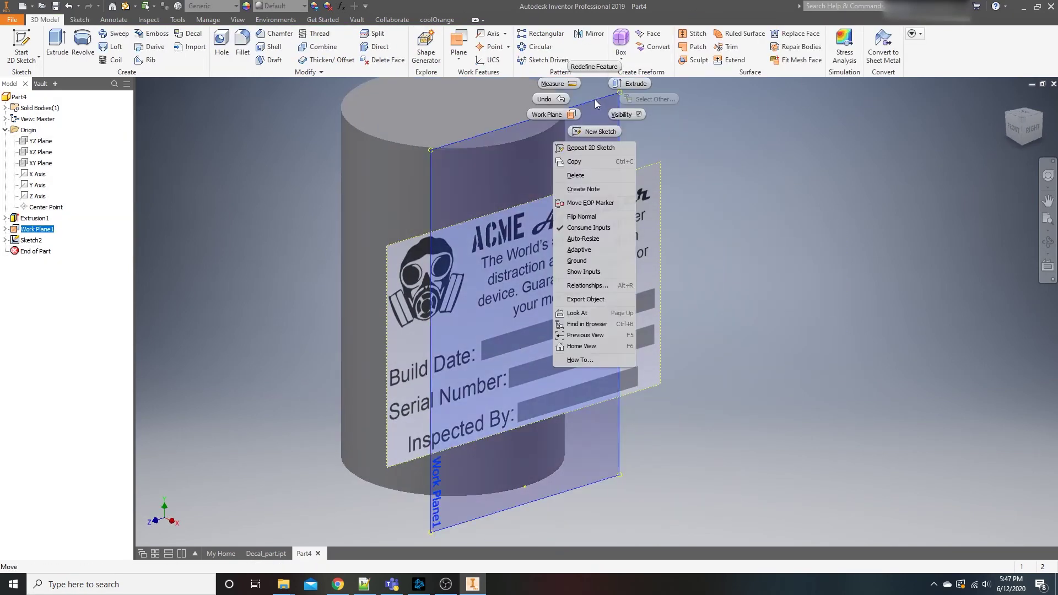
pyautogui.click(623, 114)
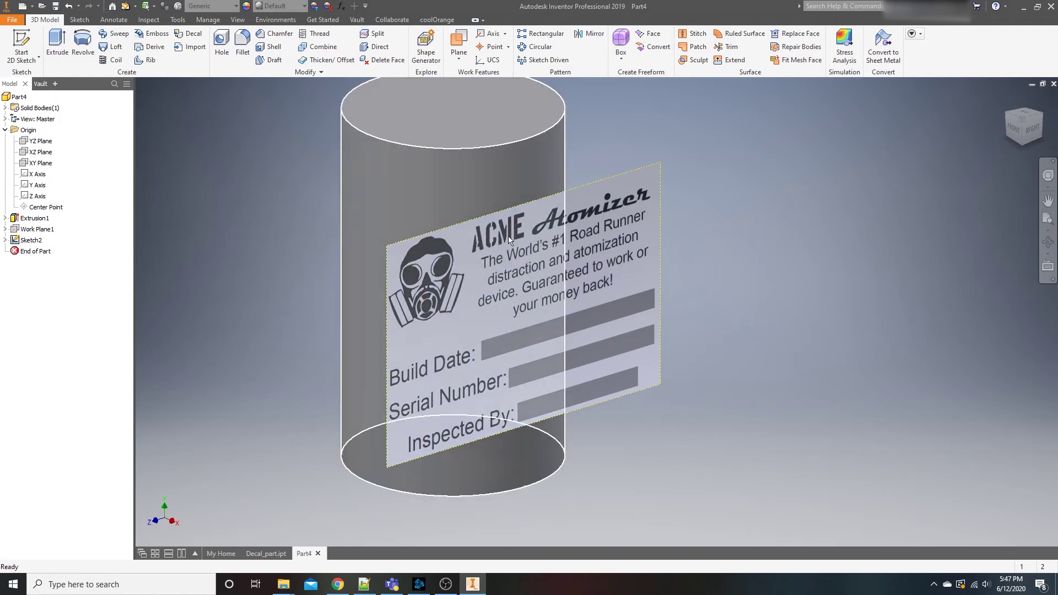
pyautogui.moveTo(266, 120); pyautogui.dragTo(350, 151, button='middle')
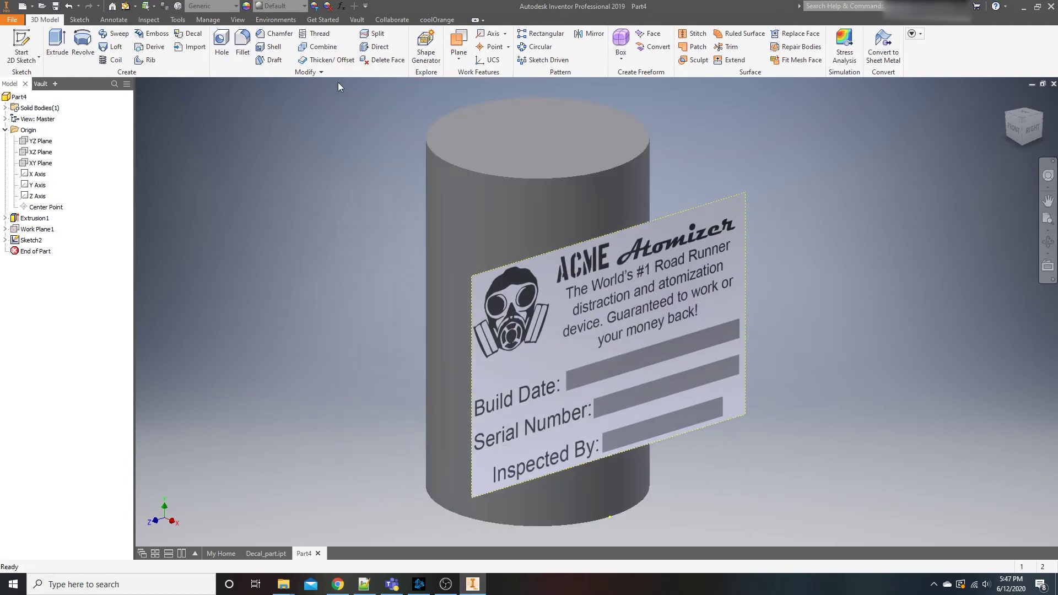
# Apply the sketched label image as a decal on the cylinder's side face with Chain Faces and Wrap to Face off
pyautogui.click(192, 36)
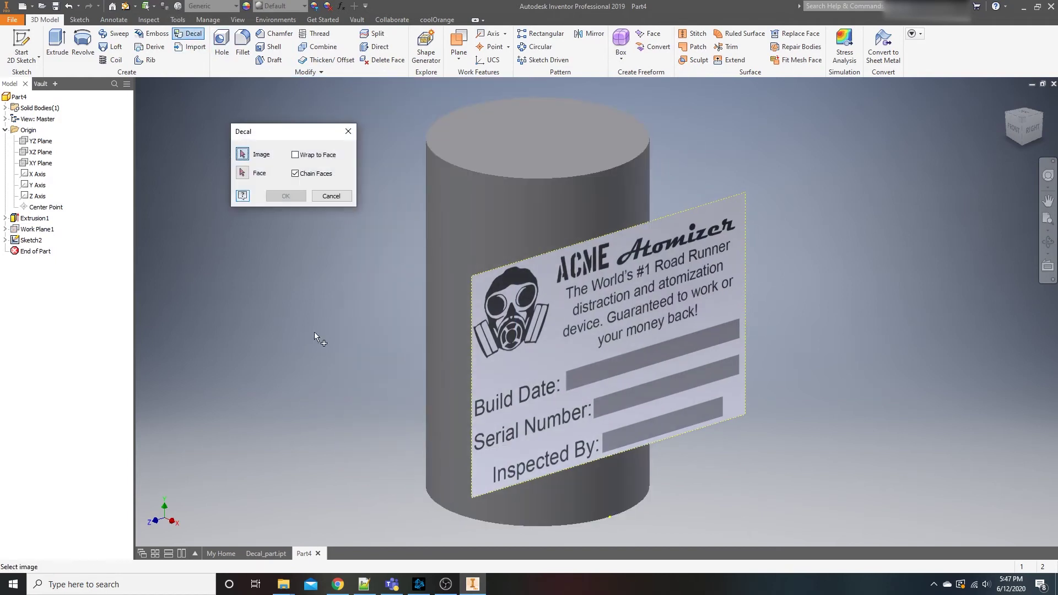
pyautogui.click(242, 172)
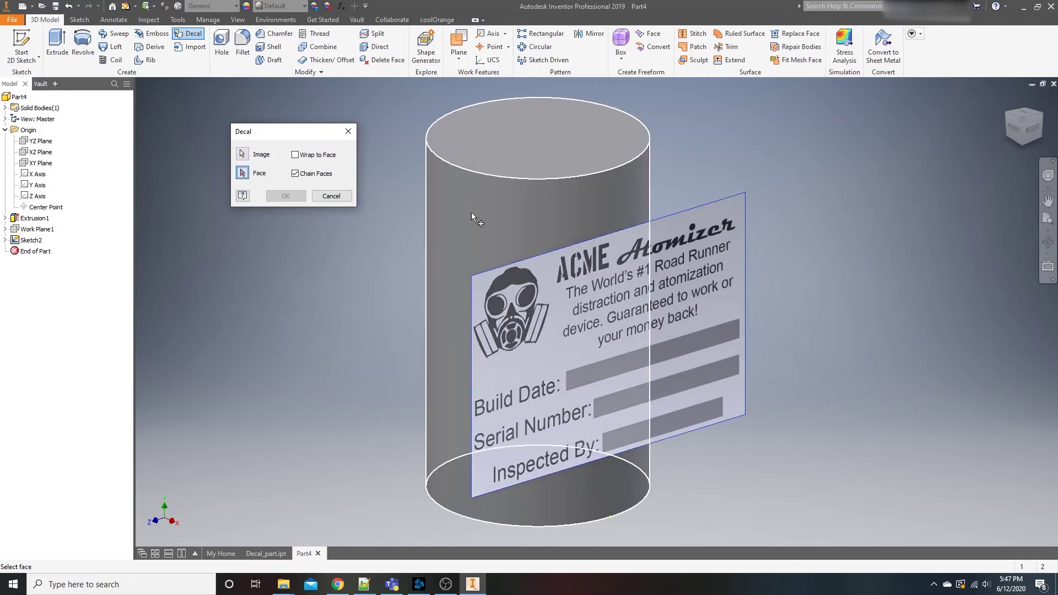
pyautogui.click(514, 221)
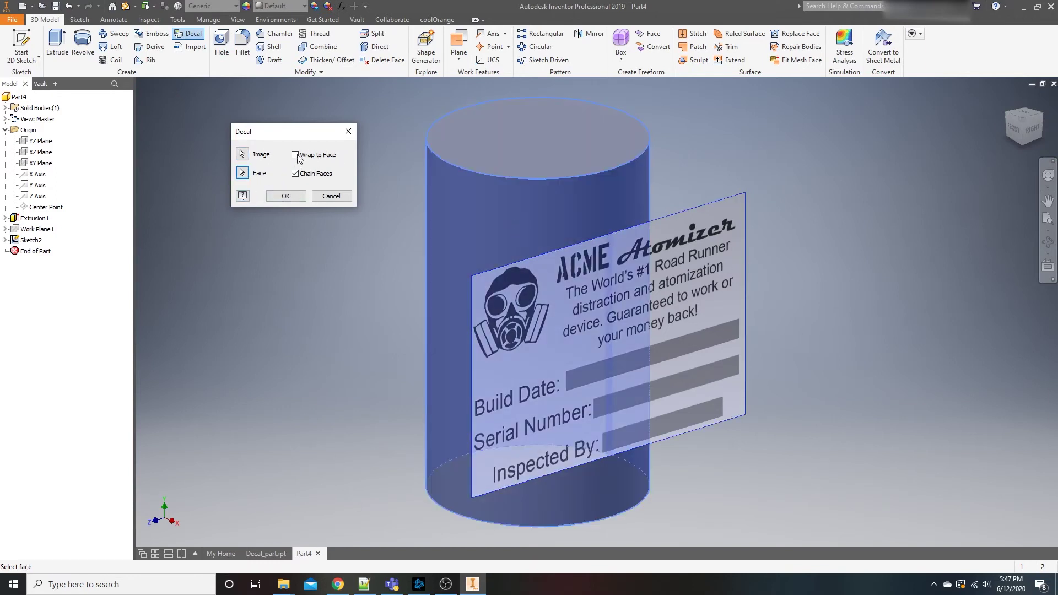
pyautogui.click(301, 175)
pyautogui.click(300, 199)
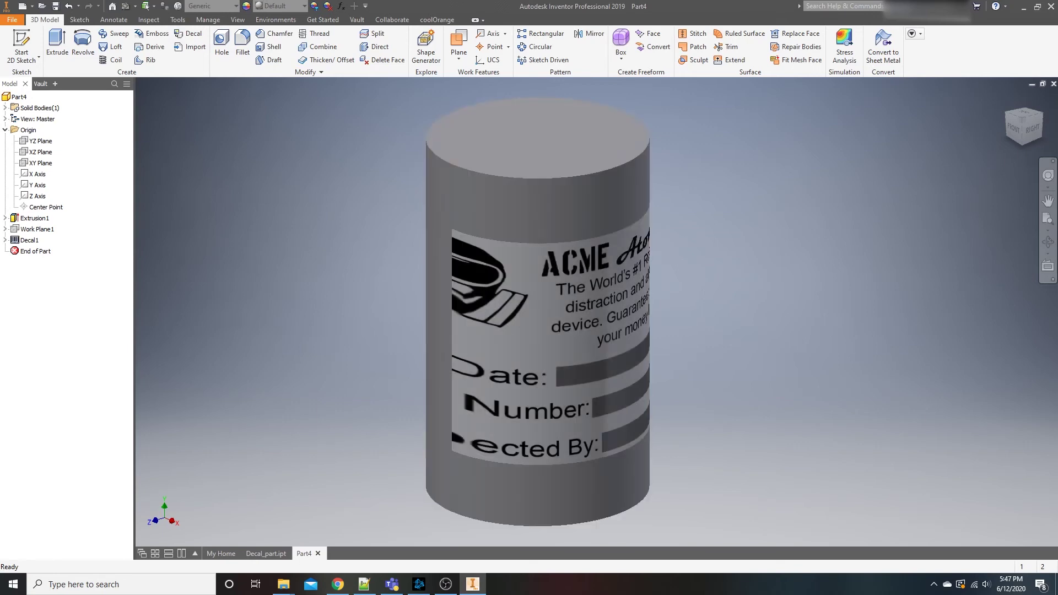
# Edit the cylinder's decal to turn on Wrap to Face, and inspect the label around the curved surface
pyautogui.click(1050, 242)
pyautogui.moveTo(661, 381); pyautogui.dragTo(811, 430)
pyautogui.rightClick(771, 418)
pyautogui.click(806, 420)
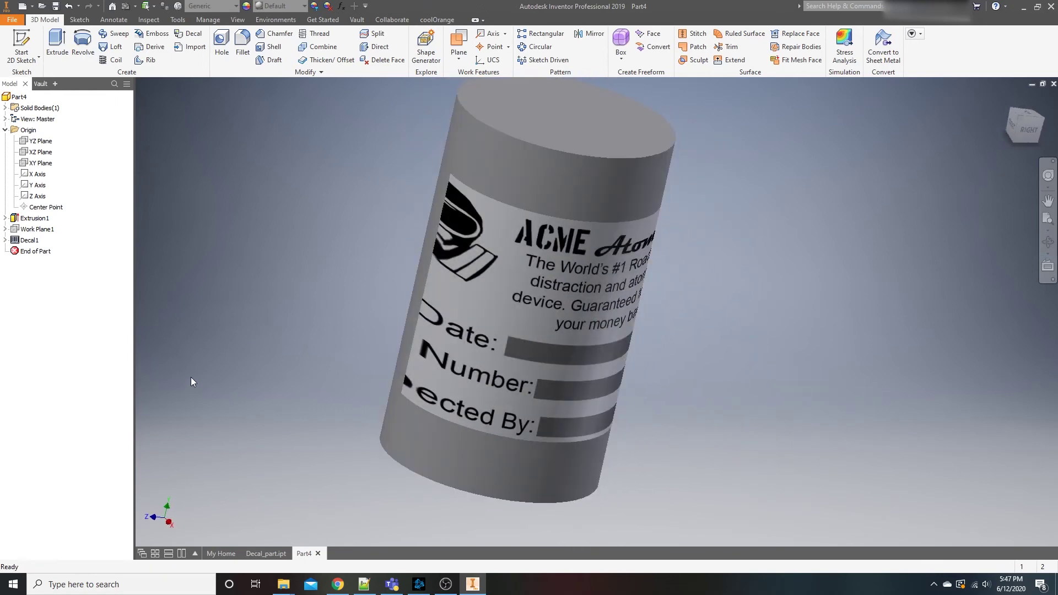
pyautogui.rightClick(22, 240)
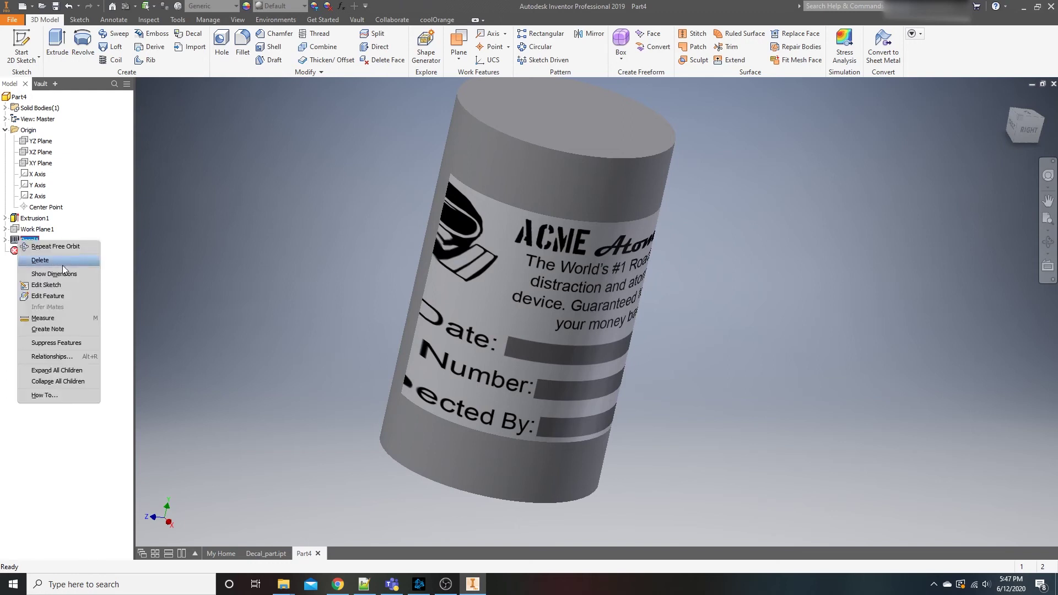
pyautogui.click(60, 296)
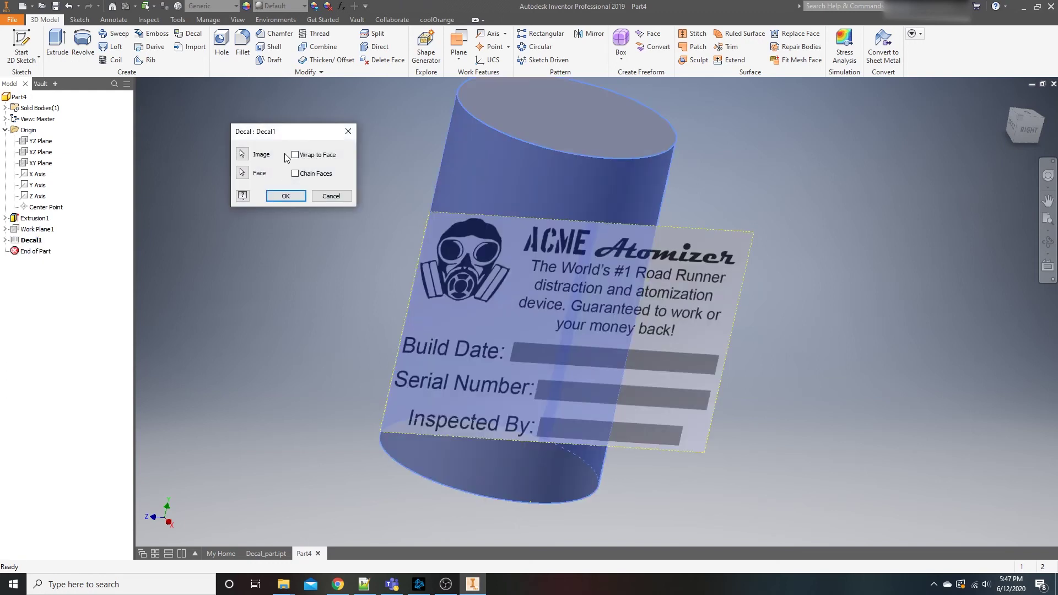
pyautogui.click(286, 196)
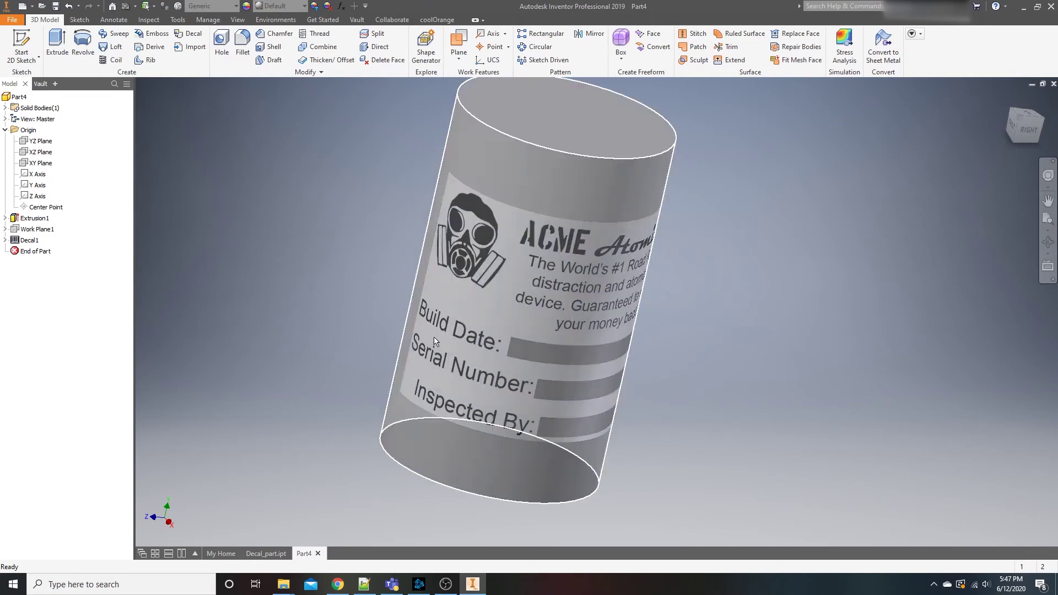
pyautogui.click(1049, 249)
pyautogui.moveTo(744, 423); pyautogui.dragTo(357, 347)
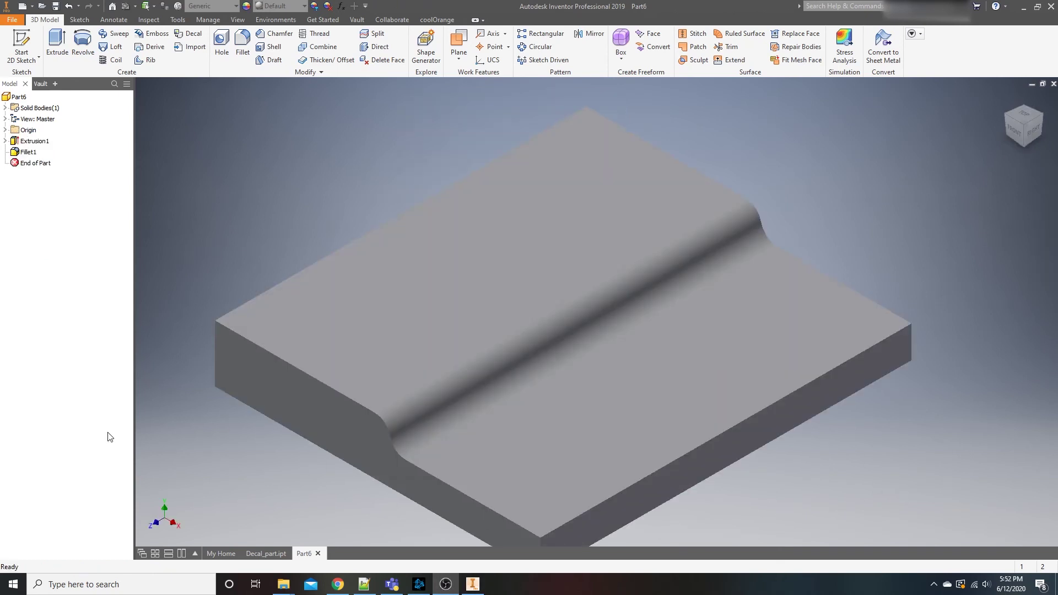
# Sketch on the stepped block's upper top face, insert the ACME Atomizer label image spanning both levels, and finish the sketch
pyautogui.moveTo(335, 390); pyautogui.dragTo(344, 320, button='middle')
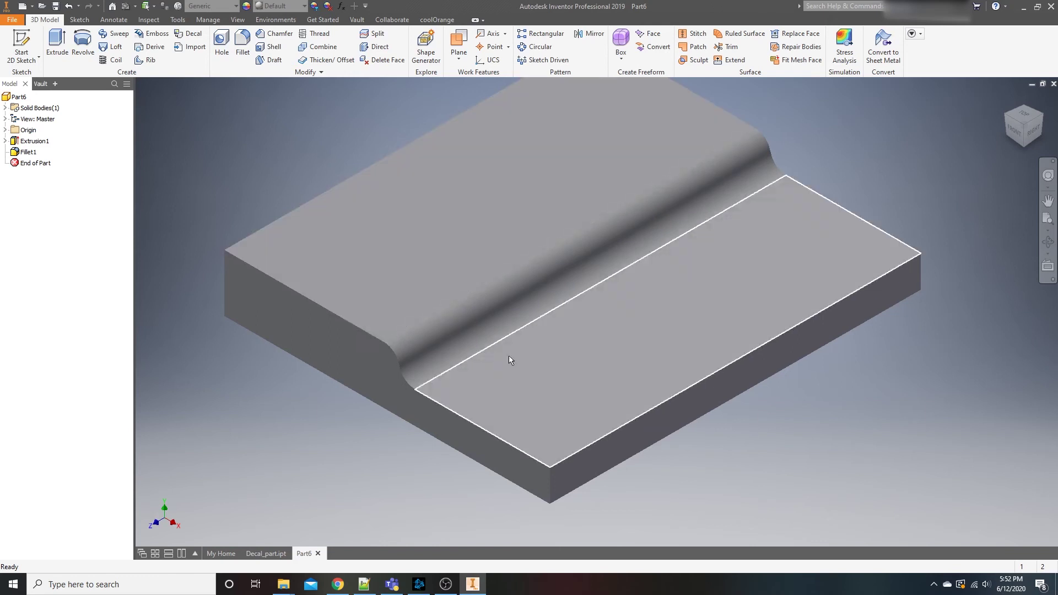
pyautogui.click(22, 44)
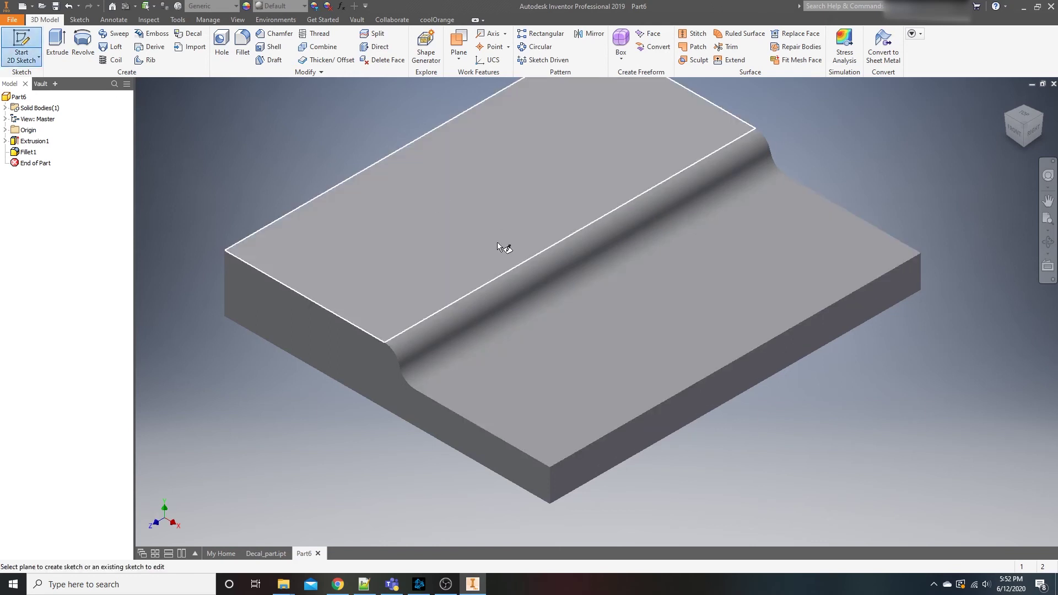
pyautogui.click(496, 237)
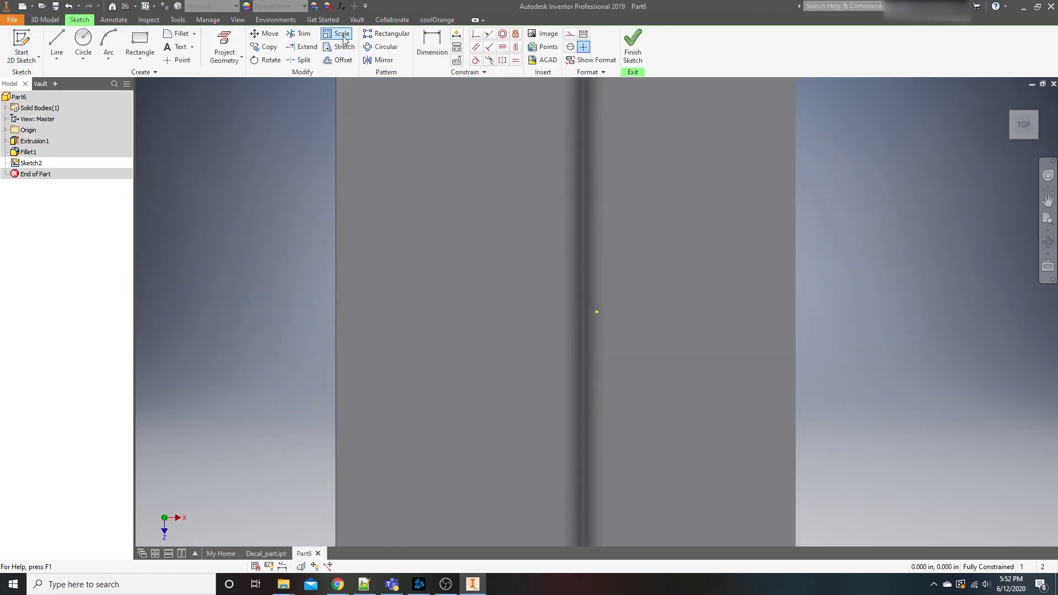
pyautogui.click(542, 34)
pyautogui.click(736, 244)
pyautogui.click(771, 489)
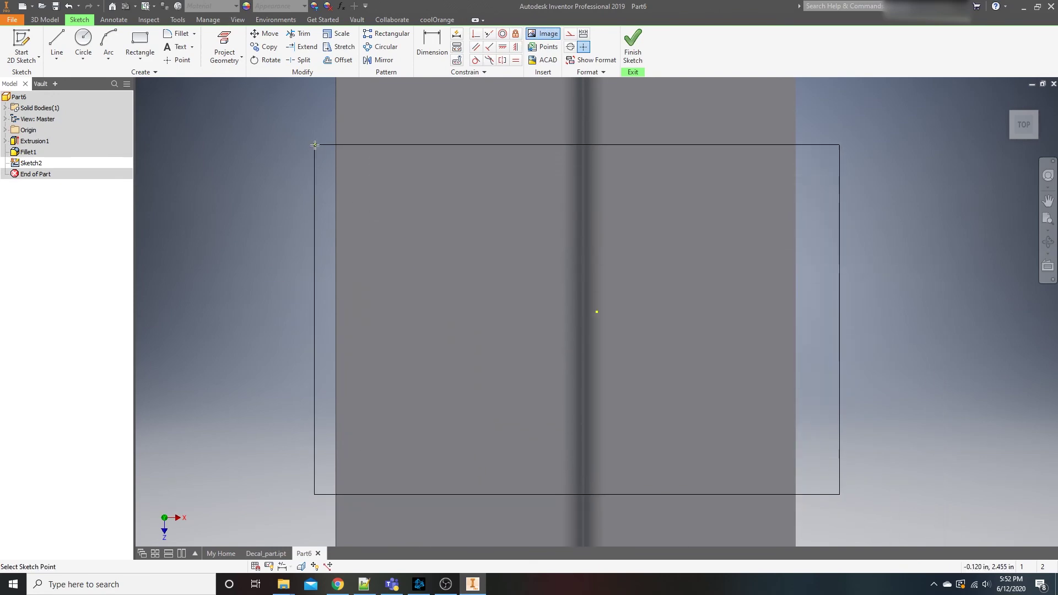
pyautogui.click(295, 133)
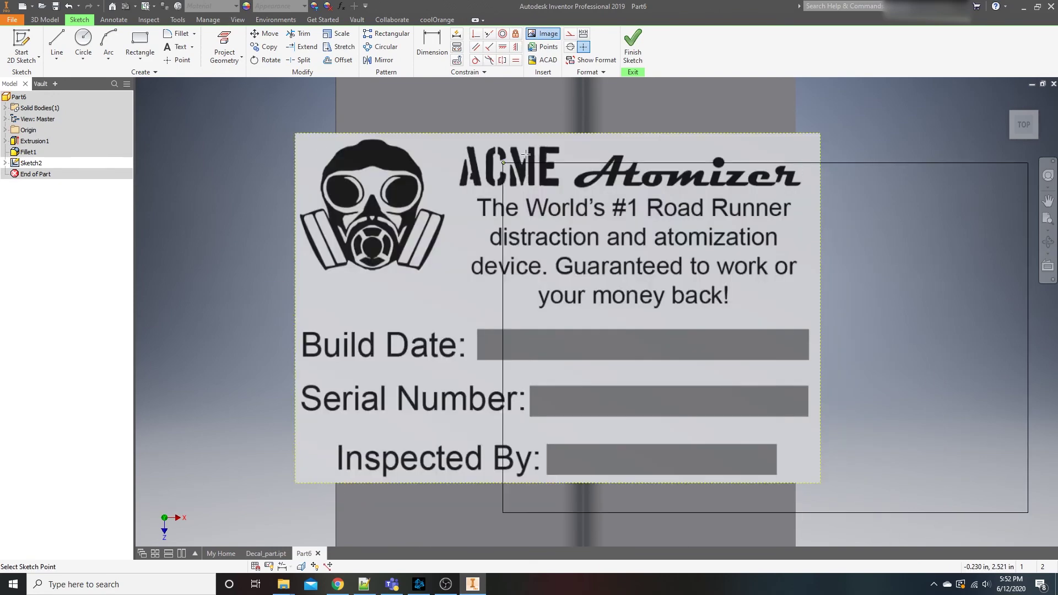
pyautogui.click(633, 47)
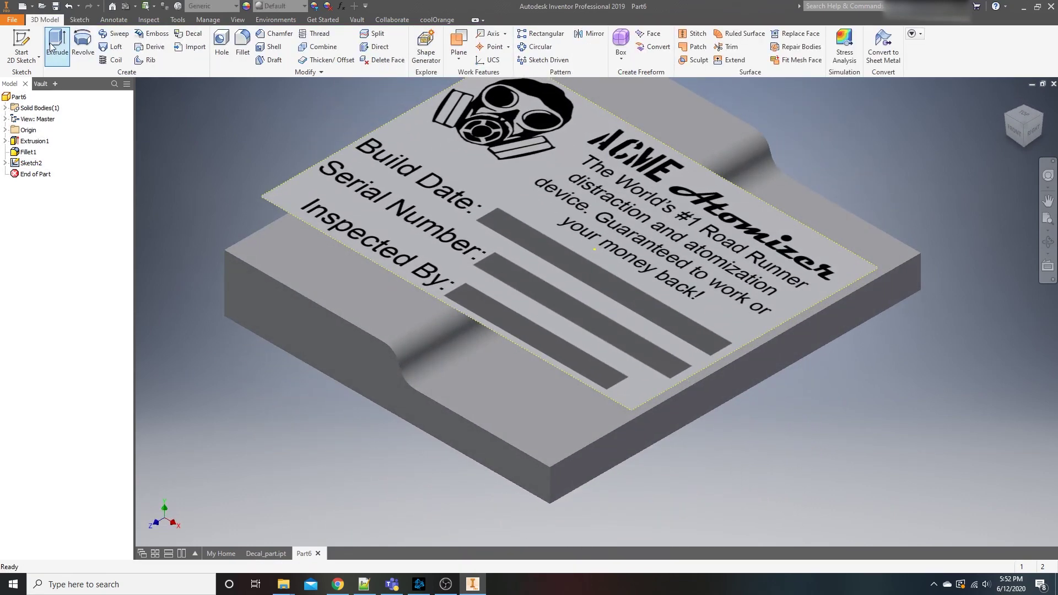
# Apply the label image as a decal on the block's upper top face only, with Chain Faces off
pyautogui.click(188, 34)
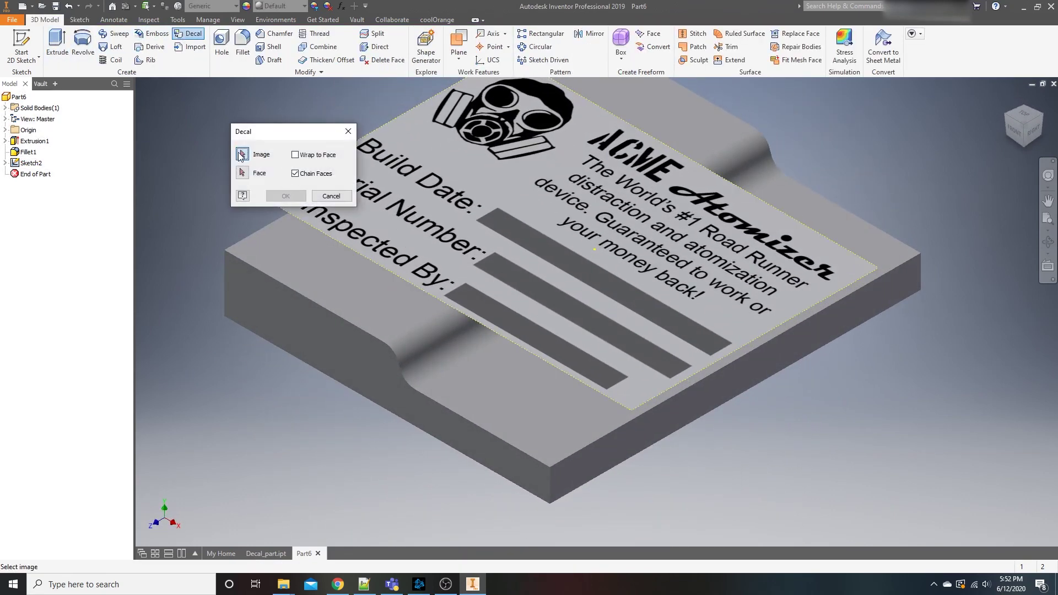
pyautogui.click(294, 173)
pyautogui.click(446, 188)
pyautogui.click(368, 290)
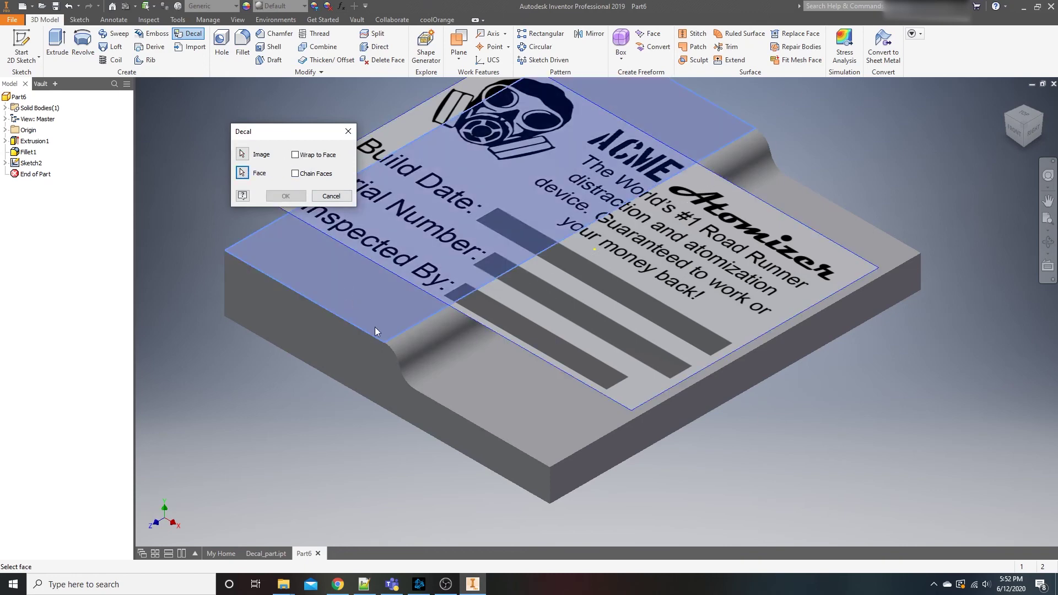
pyautogui.click(286, 196)
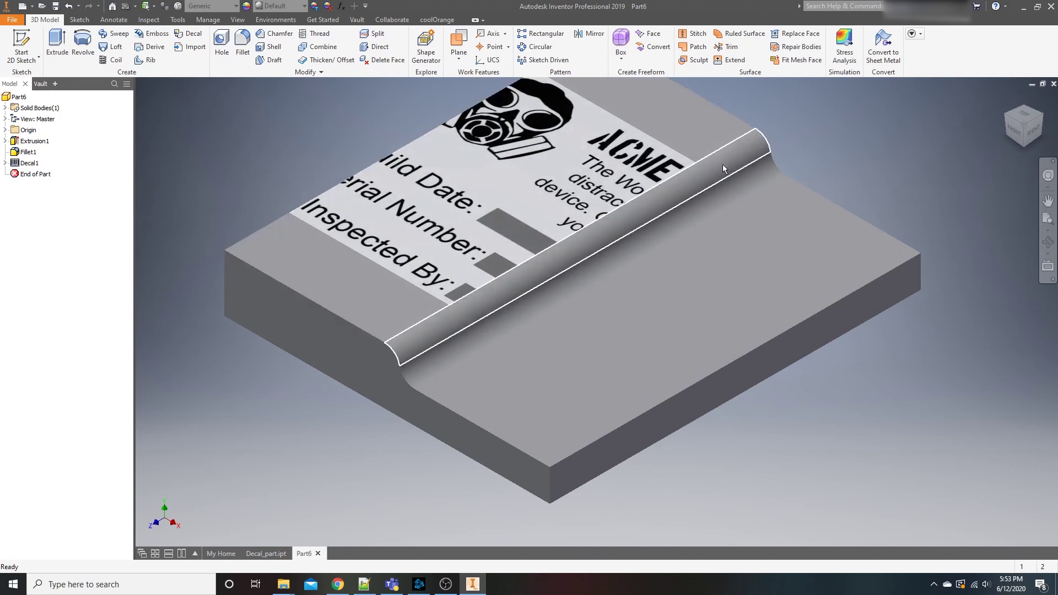
# Edit the block's decal to turn on Chain Faces so the label continues over the filleted step onto the lower face
pyautogui.rightClick(27, 163)
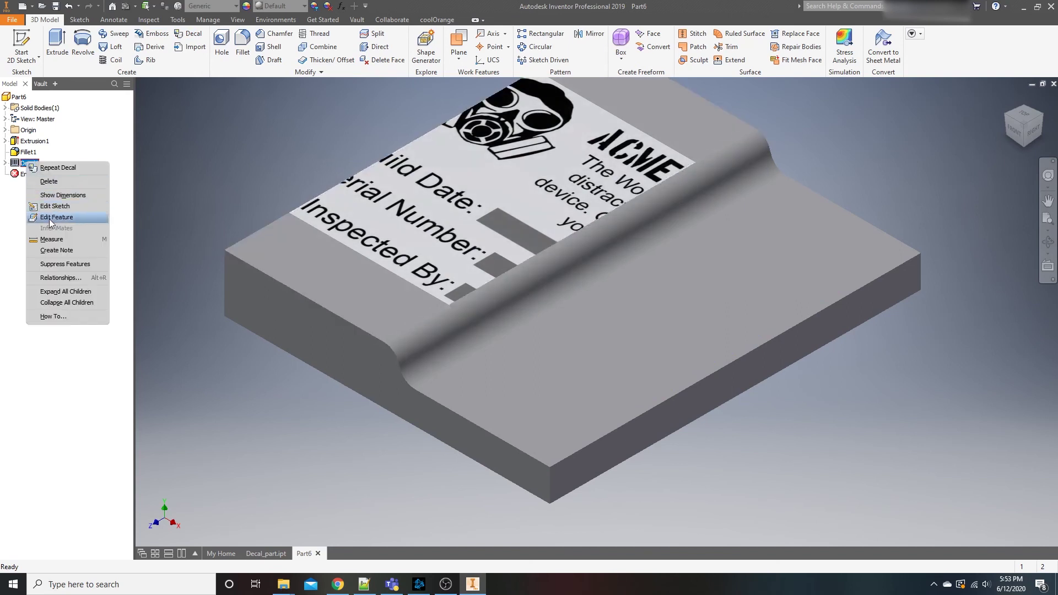
pyautogui.click(56, 217)
pyautogui.click(297, 197)
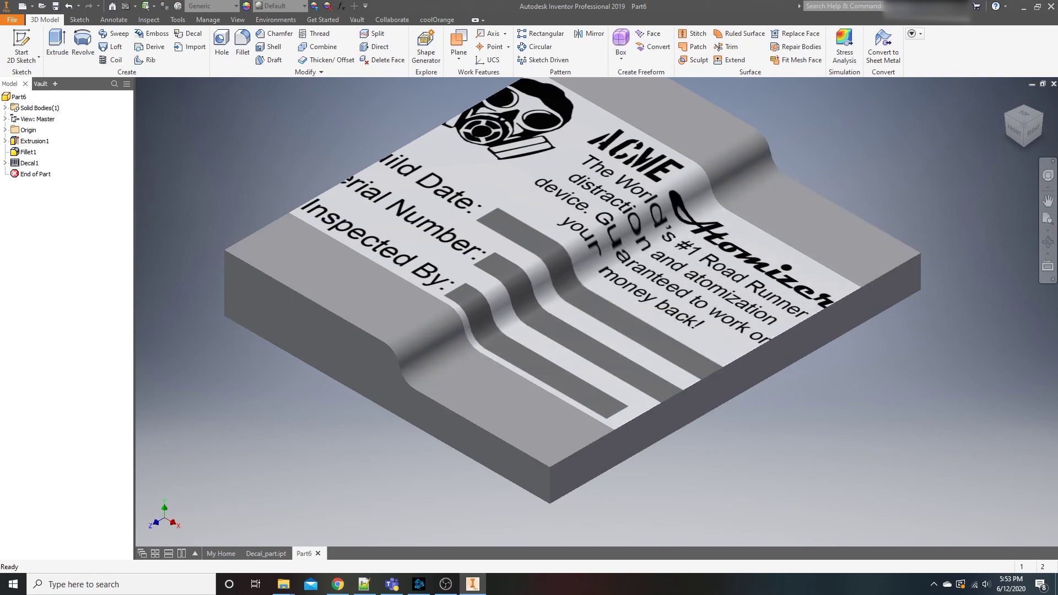
pyautogui.click(1053, 160)
pyautogui.moveTo(891, 324); pyautogui.dragTo(814, 343, button='middle')
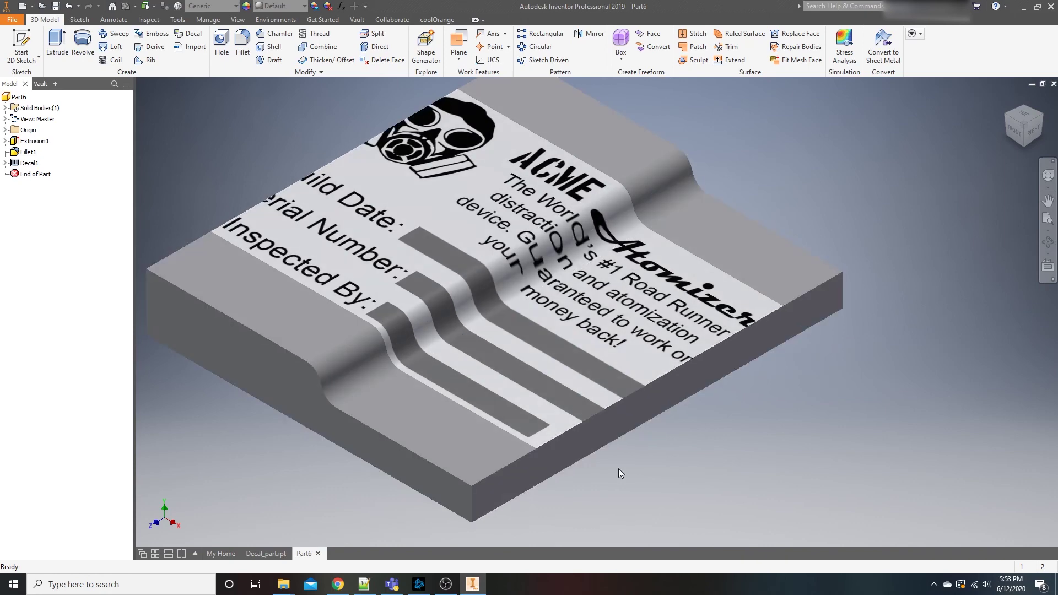
pyautogui.moveTo(663, 495); pyautogui.dragTo(751, 521, button='middle')
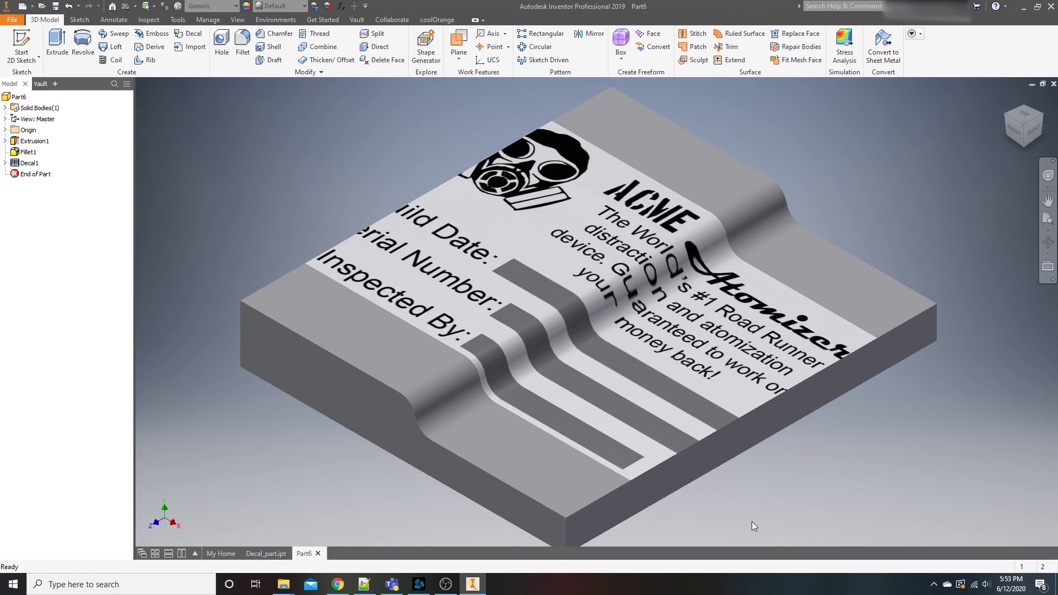